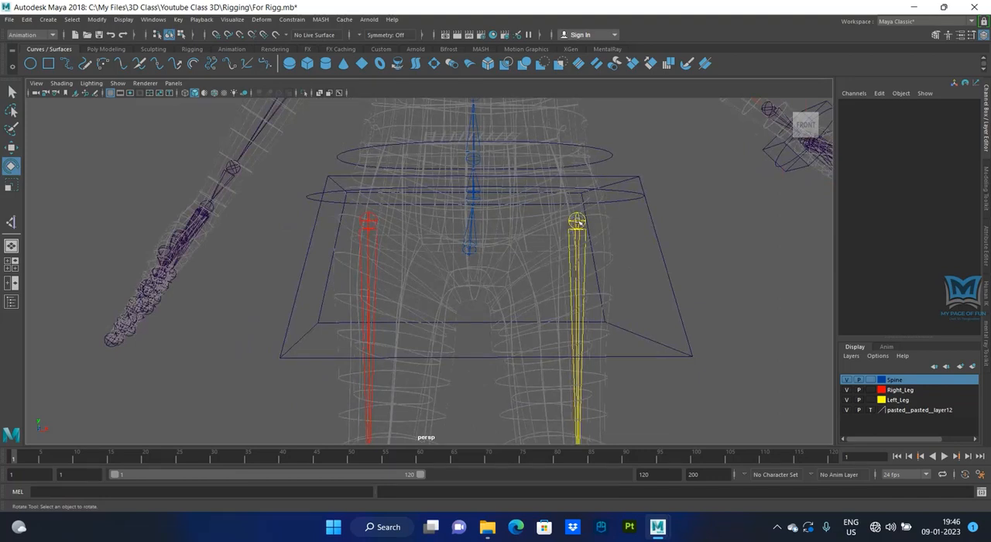
- Parent the left leg's hip joint (Left_Hip) to the spine's hip joint
click(474, 194)
click(469, 259)
click(468, 251)
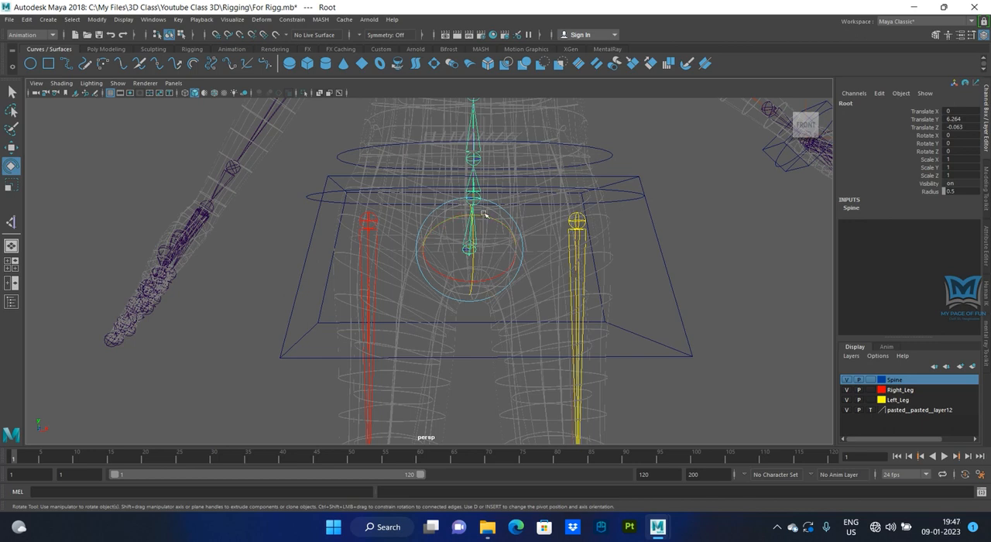
click(668, 254)
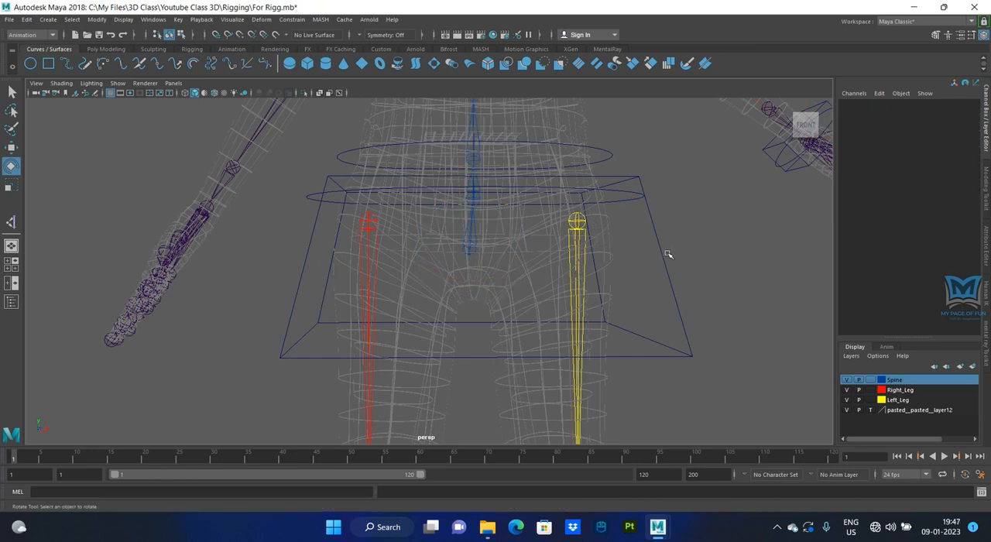
click(575, 222)
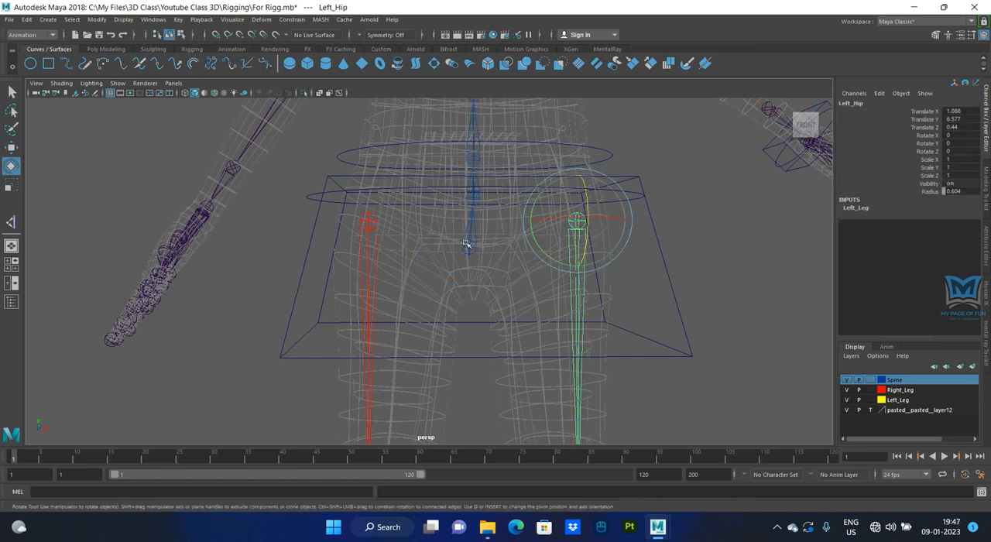
click(476, 200)
alt+drag(552, 297, 530, 301)
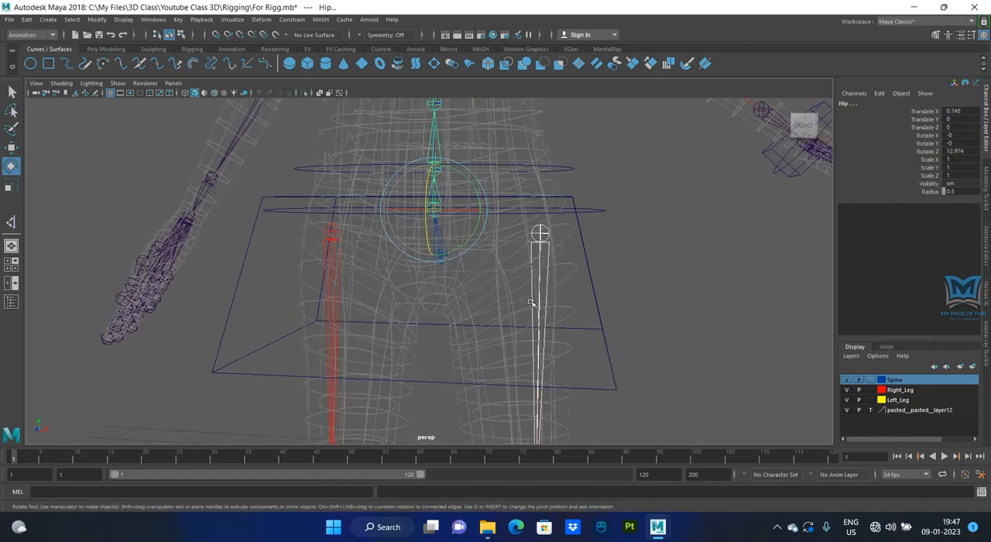
click(530, 302)
click(692, 295)
alt+drag(655, 287, 490, 262)
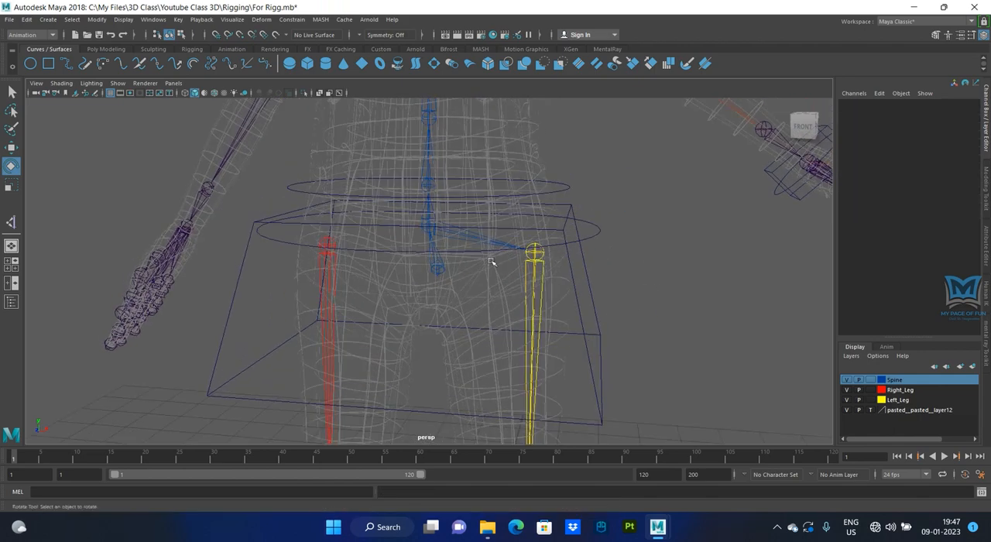
- Parent the right leg's hip joint (Right_Hip) to the spine's hip joint
scroll(531, 259, down, 3)
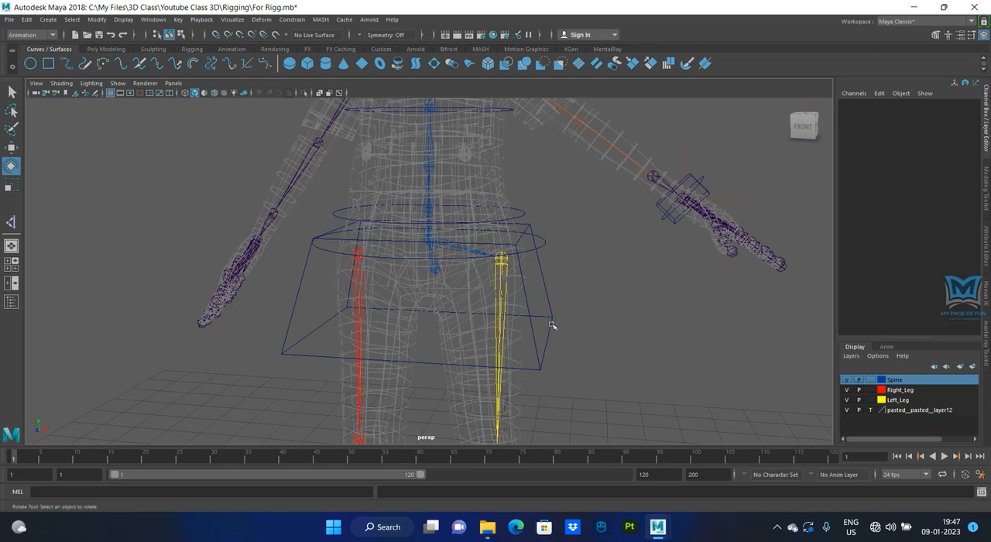
alt+drag(643, 314, 502, 302)
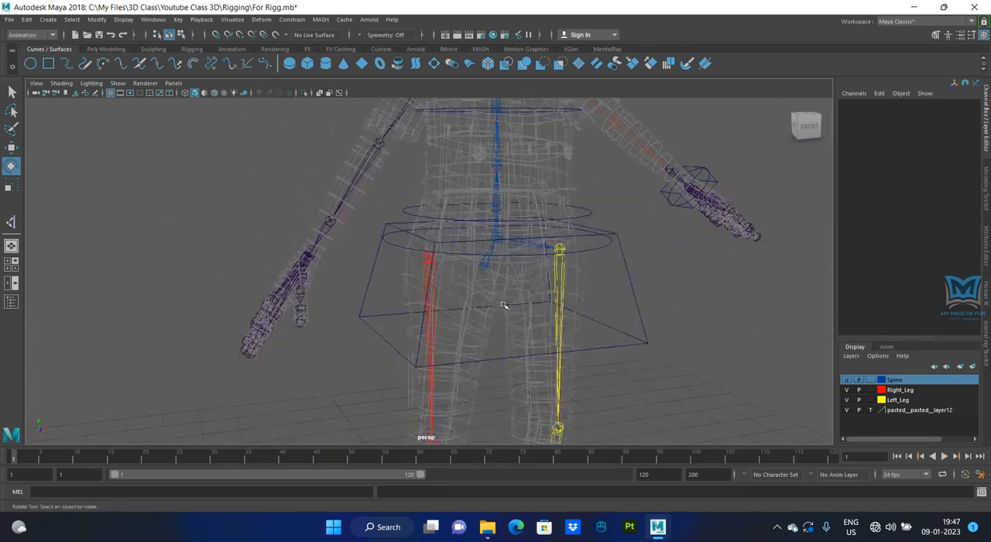
scroll(503, 297, up, 3)
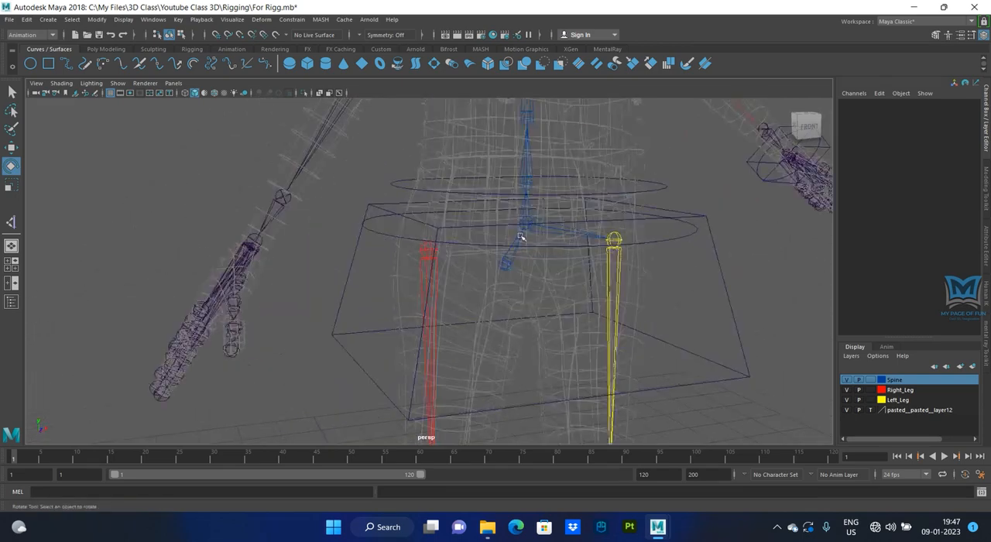
click(428, 251)
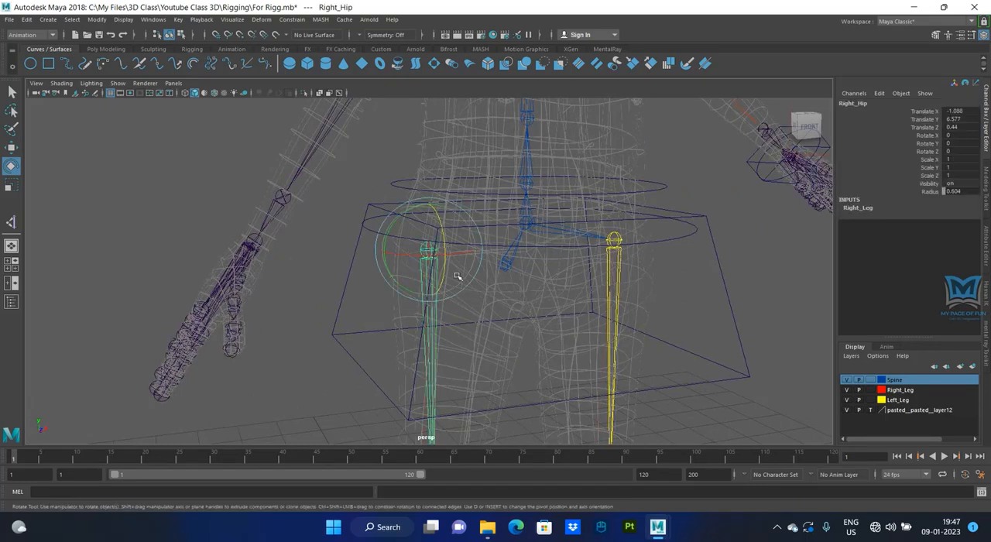
click(527, 223)
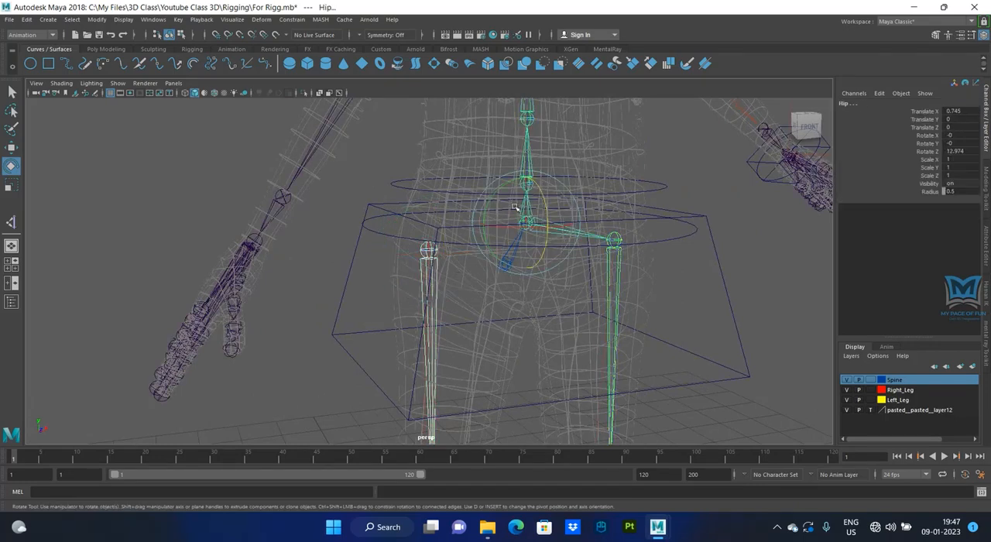
key(Down)
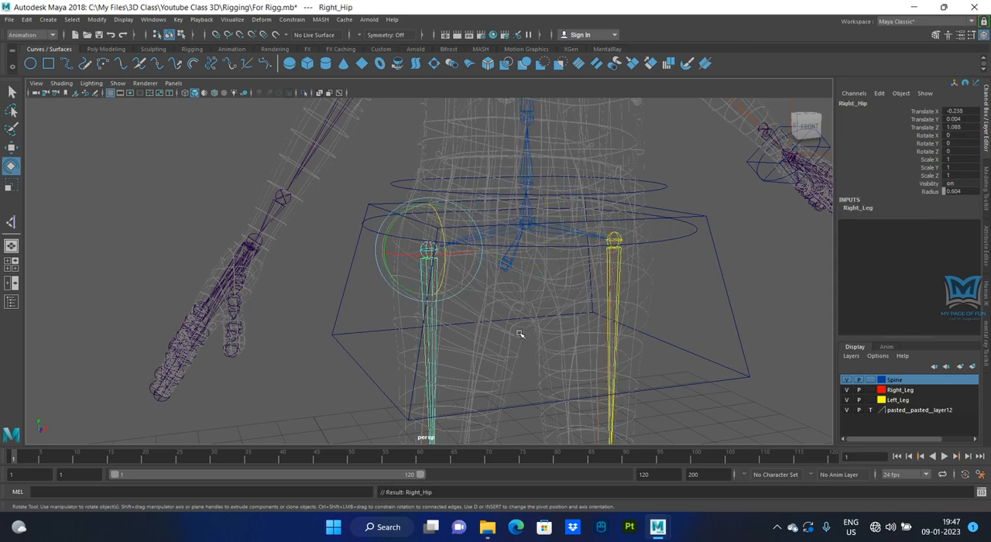
- Select the Root joint and examine the connected skeleton hierarchy of the spine and both legs
alt+drag(519, 332, 470, 356)
key(Up)
alt+right_drag(469, 356, 544, 349)
alt+drag(544, 350, 528, 349)
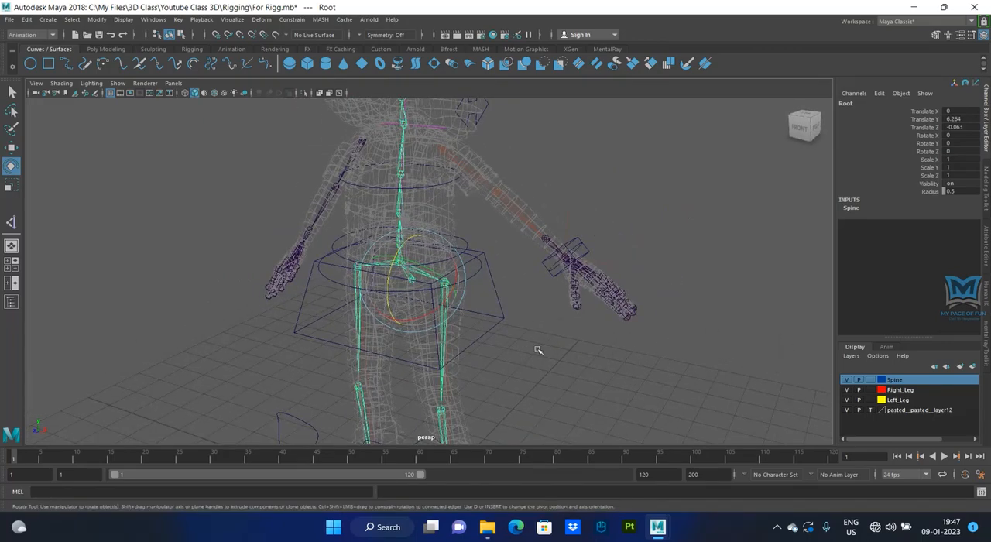
click(610, 215)
alt+drag(598, 176, 462, 276)
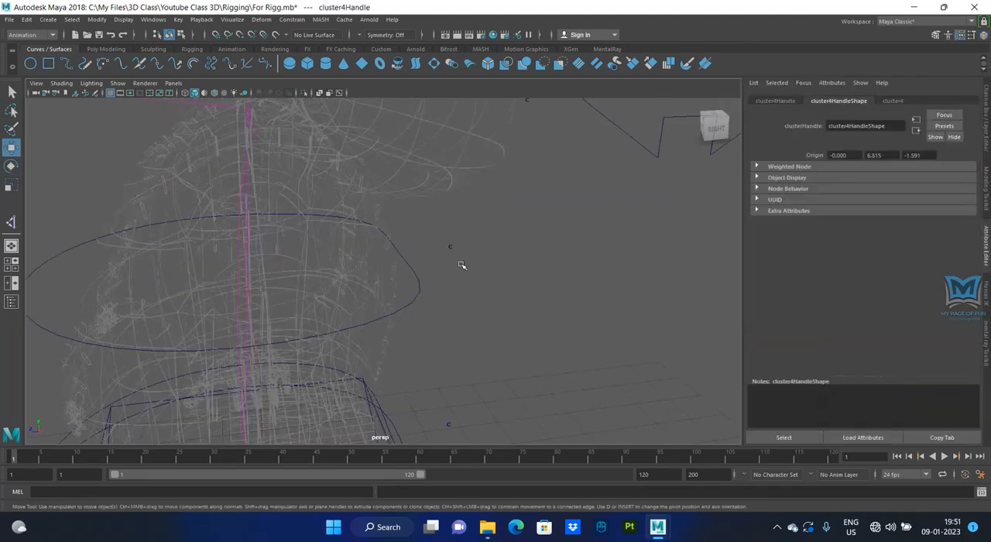
alt+drag(462, 267, 423, 339)
drag(488, 197, 506, 233)
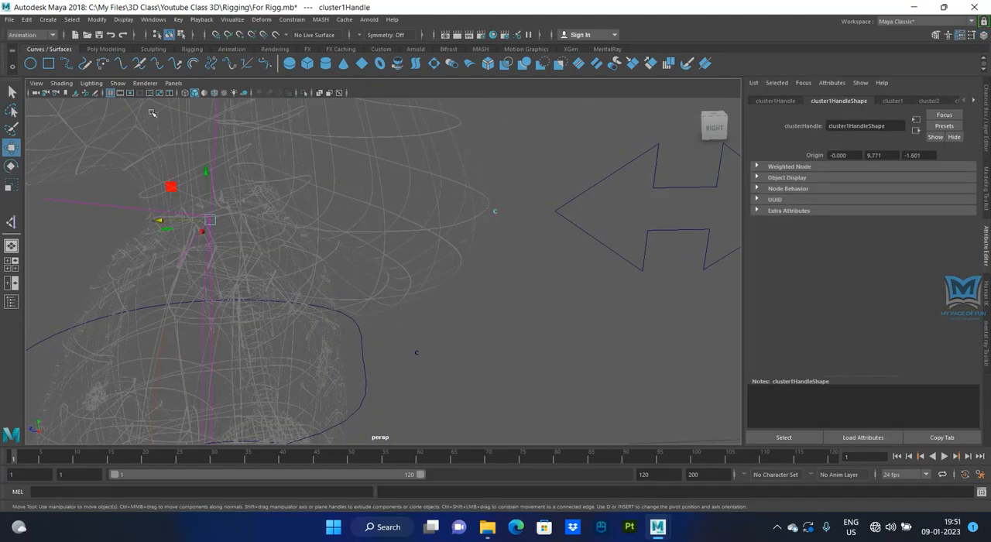
- Turn on the display of joints in the viewport
click(117, 83)
click(124, 248)
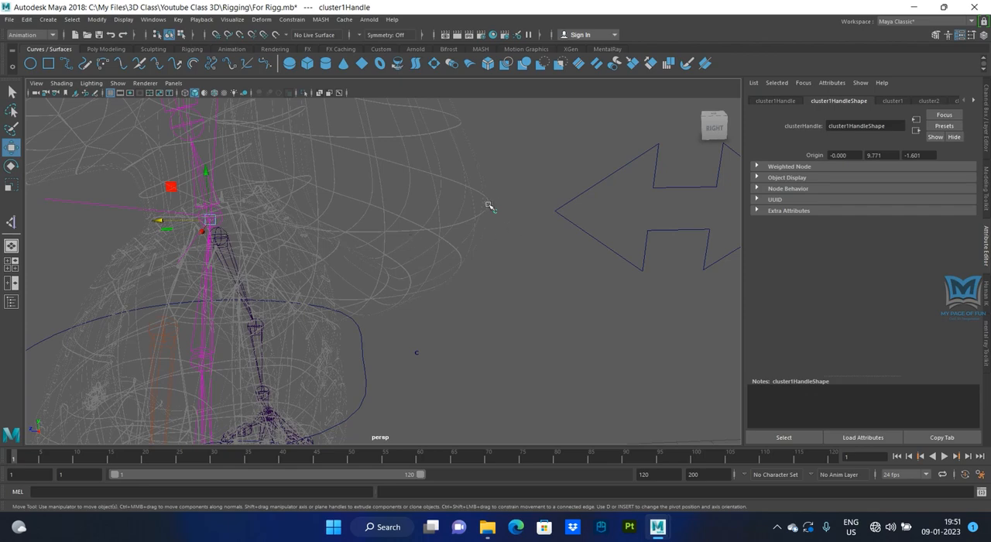
alt+drag(503, 254, 272, 303)
scroll(372, 345, down, 5)
- Test the top spine cluster handle (cluster1Handle) with a trial move and undo it
alt+drag(371, 345, 288, 211)
key(ctrl+z)
scroll(311, 218, up, 4)
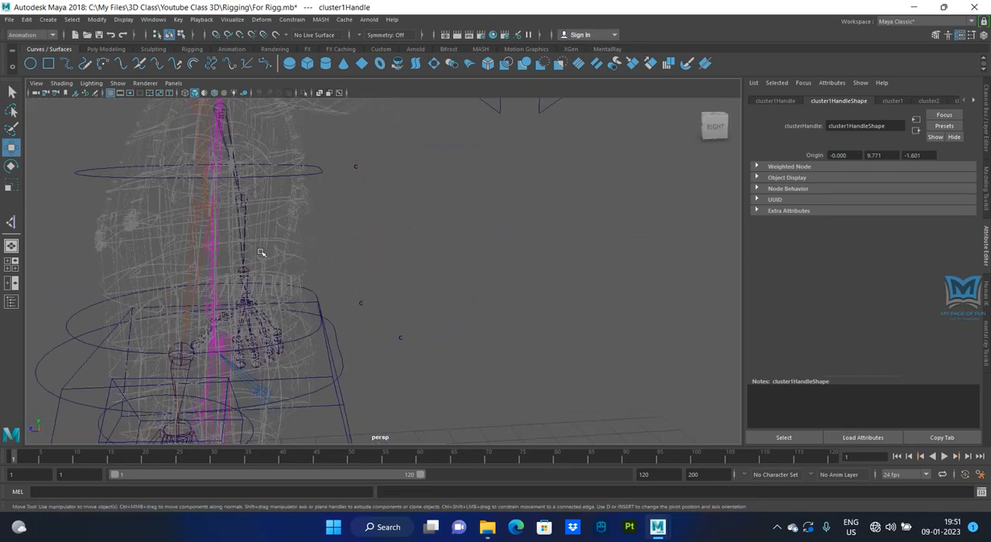
alt+drag(261, 253, 296, 240)
alt+middle_drag(297, 239, 308, 345)
scroll(307, 345, down, 2)
alt+drag(307, 345, 336, 309)
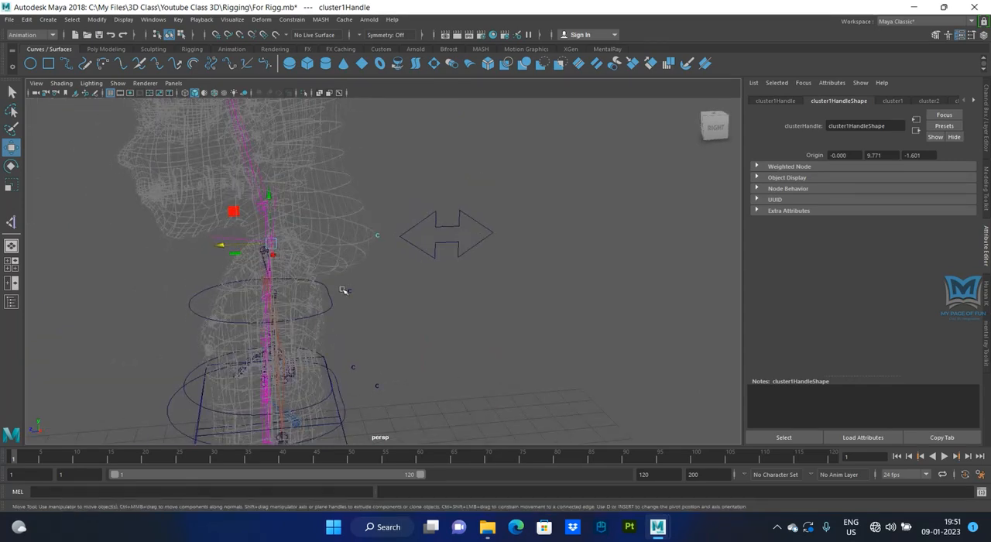
- Test the three lower spine cluster handles one after another with trial moves, undoing each move
click(350, 292)
drag(218, 304, 184, 332)
key(ctrl+z)
alt+middle_drag(340, 382, 369, 334)
drag(371, 314, 390, 336)
key(ctrl+z)
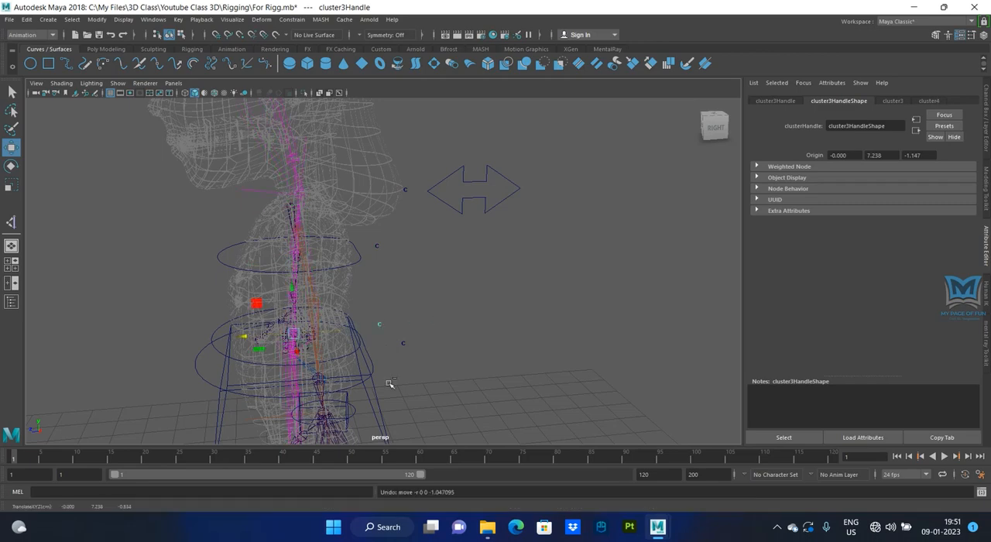
click(403, 343)
alt+drag(257, 303, 309, 298)
key(ctrl+z)
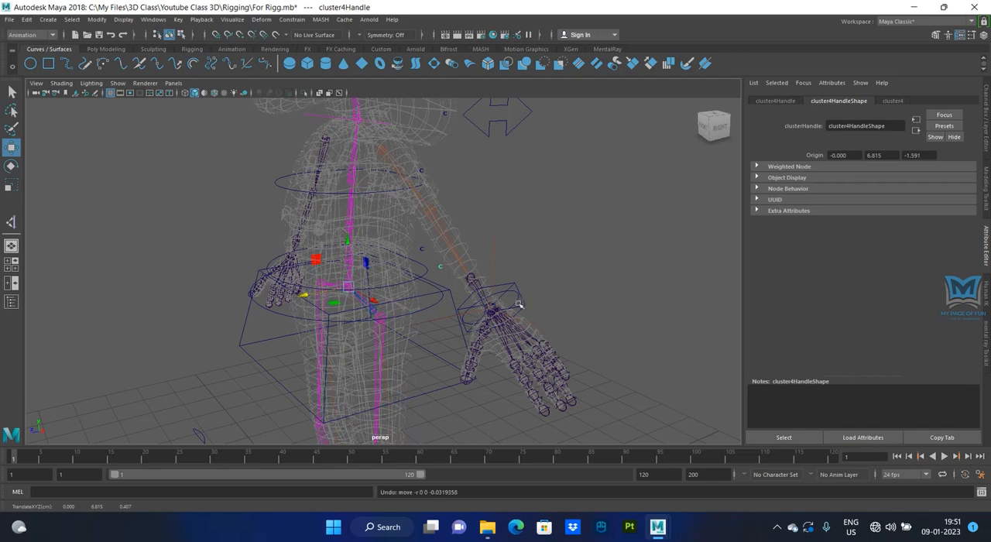
- Select the Back_Ctrl arrow curve followed by the top spine cluster handle (cluster1Handle), with the Channel Box displayed
alt+drag(519, 304, 504, 239)
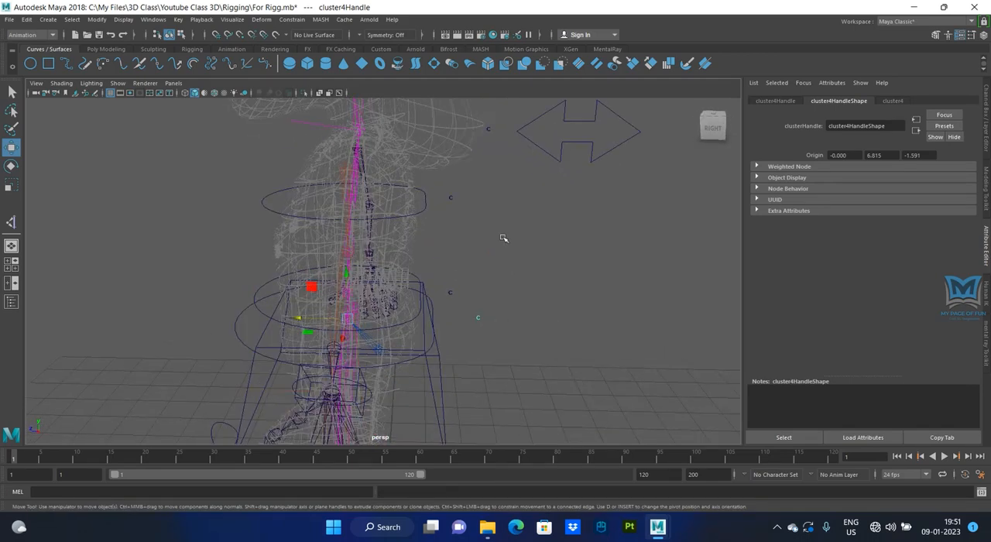
alt+middle_drag(502, 154, 449, 256)
drag(430, 218, 451, 267)
scroll(452, 288, up, 3)
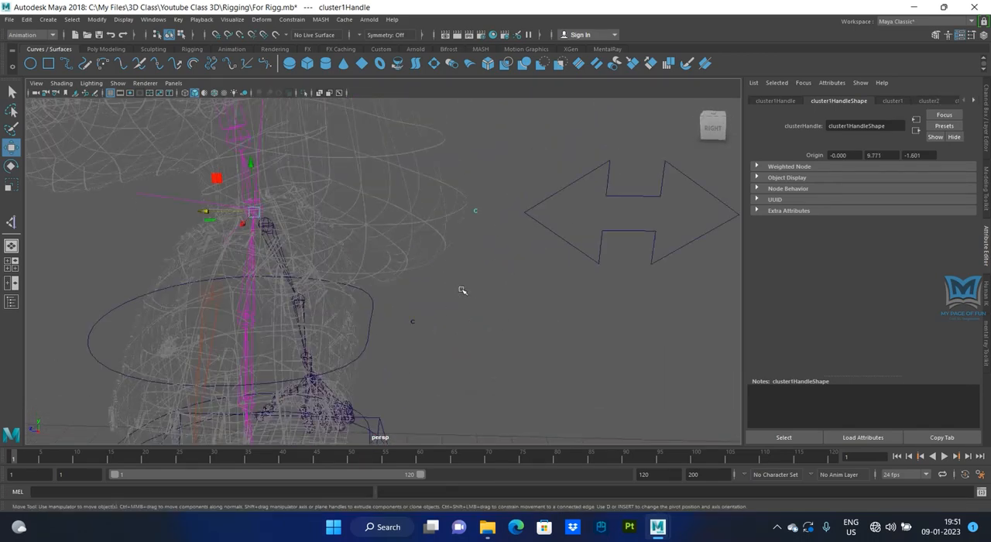
alt+middle_drag(463, 290, 470, 336)
drag(564, 263, 560, 290)
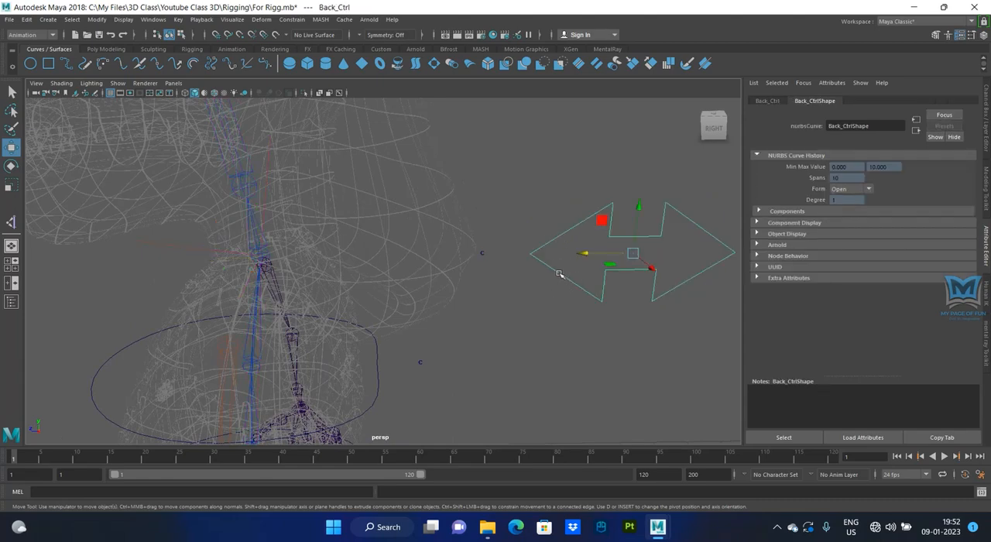
key(ctrl+a)
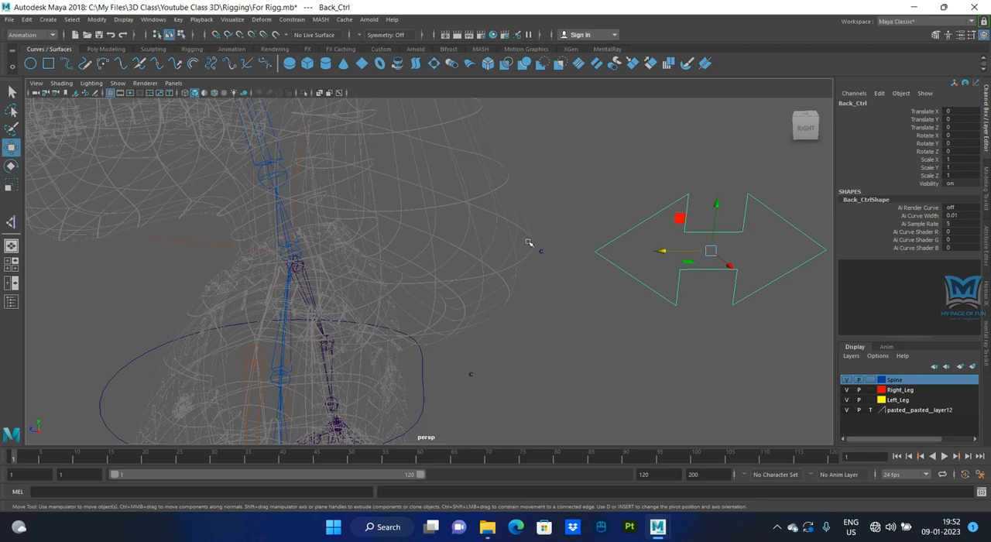
drag(528, 242, 550, 265)
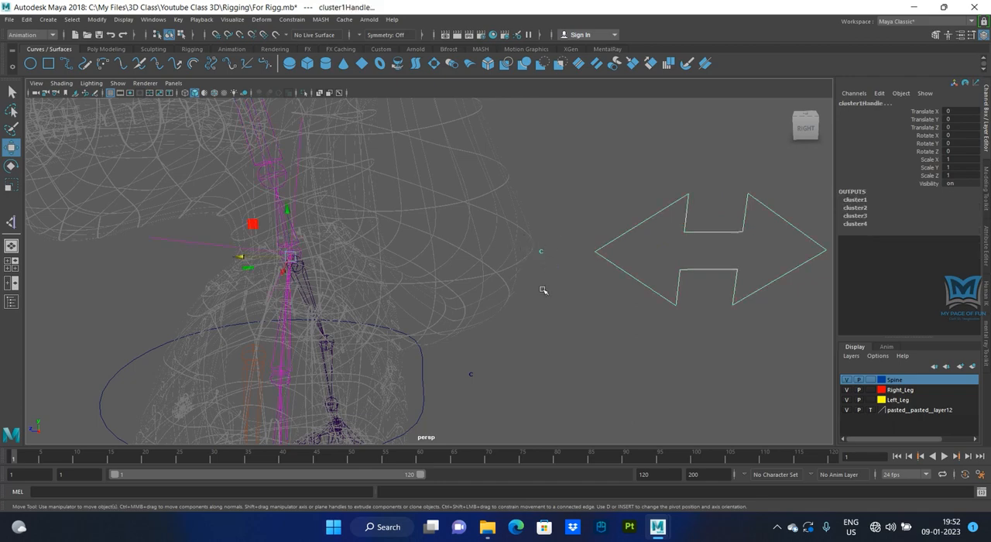
click(290, 20)
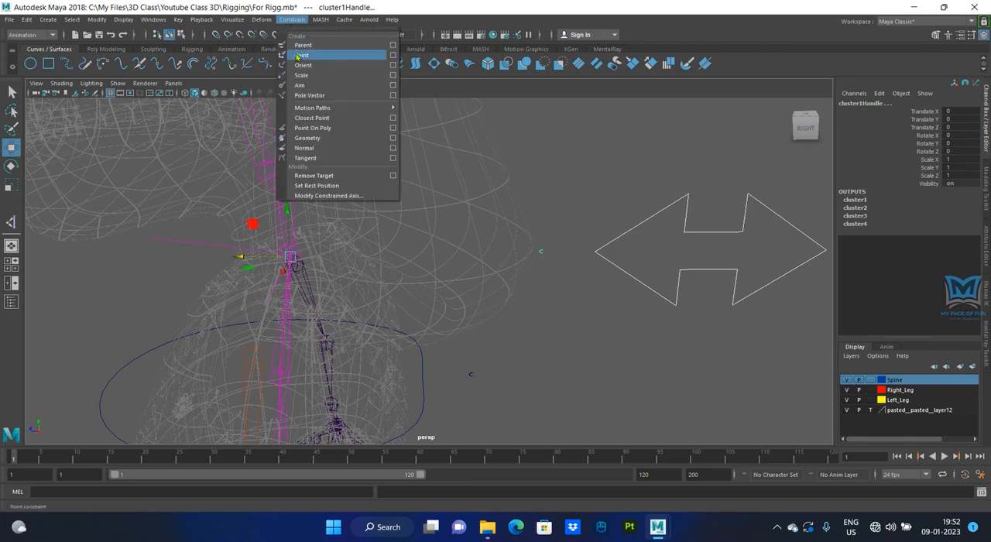
click(298, 56)
key(ctrl+z)
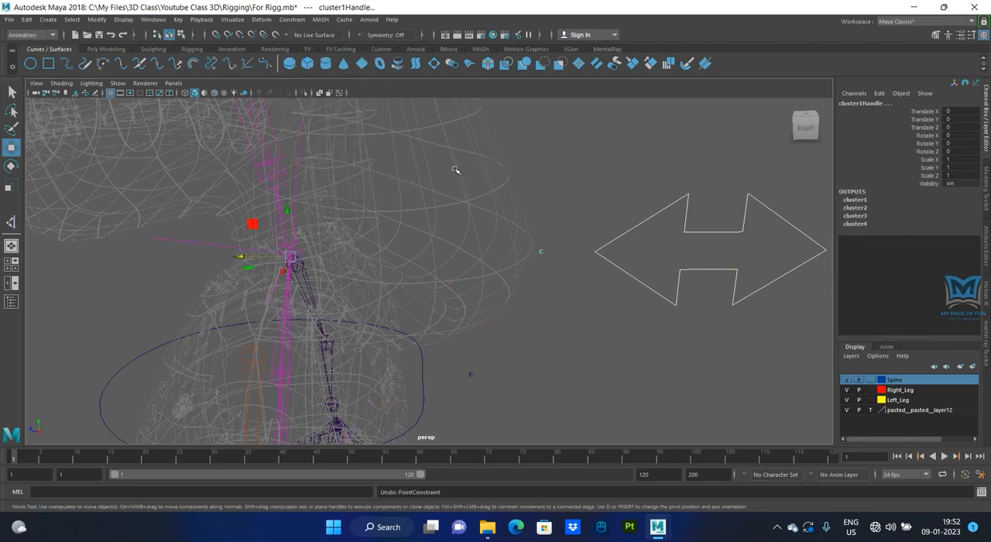
- Point-constrain cluster1Handle to Back_Ctrl on all axes with Maintain offset enabled
click(292, 20)
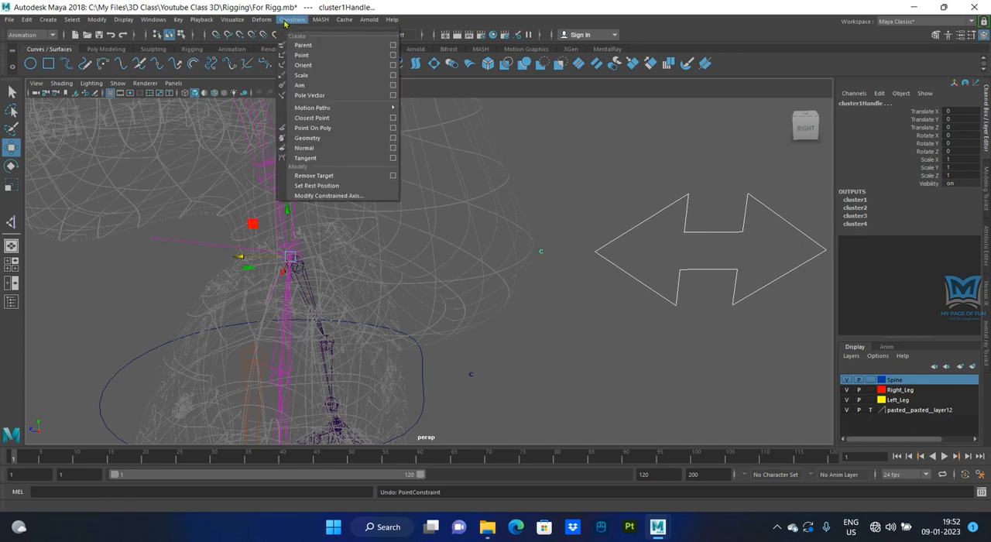
click(392, 55)
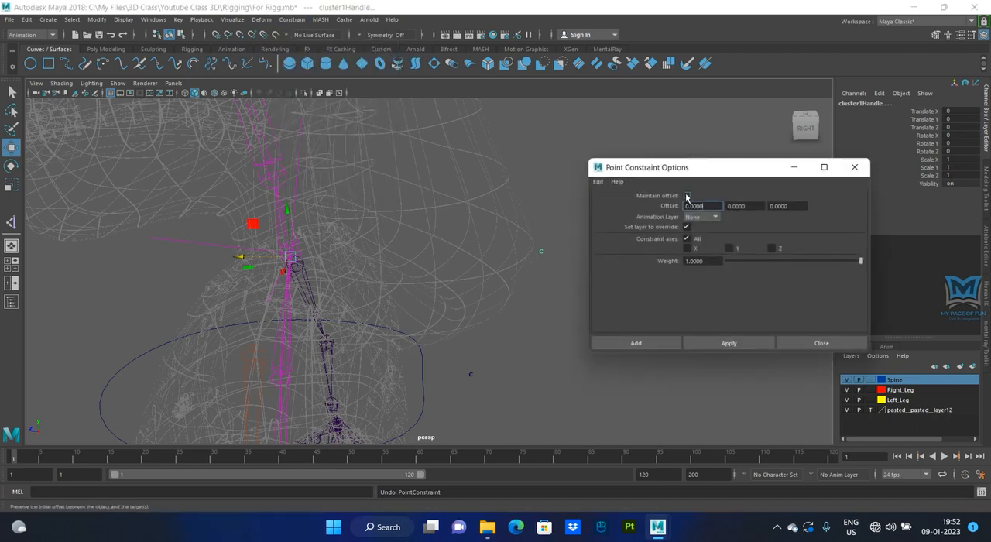
click(686, 197)
click(714, 344)
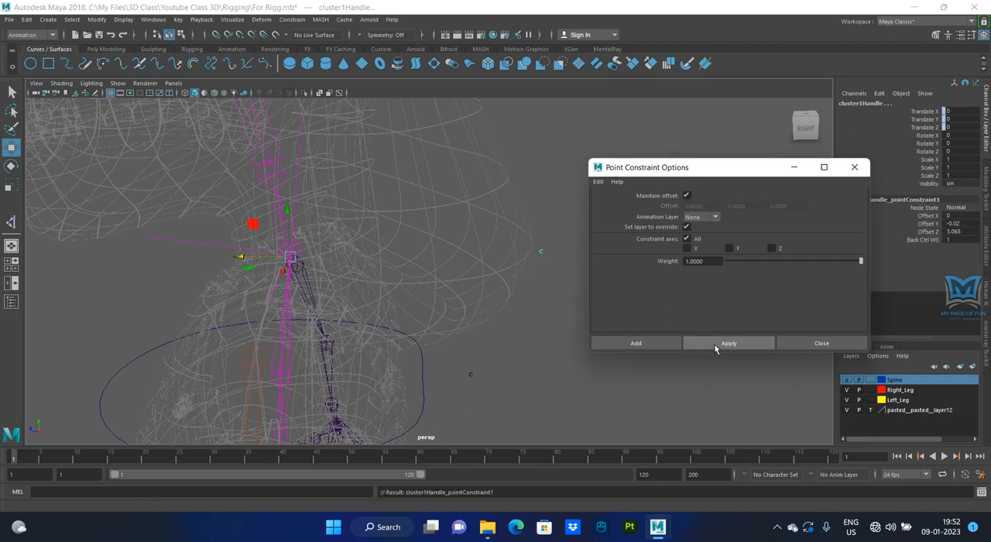
click(854, 167)
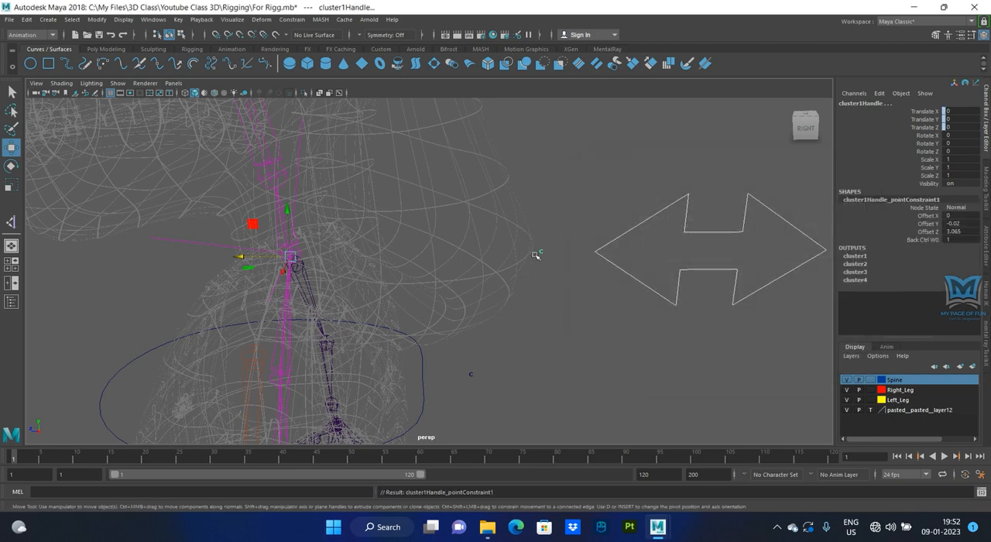
- Test the constraint by moving the Back_Ctrl arrow along its Z axis and undo the move
alt+middle_drag(570, 327, 464, 342)
click(519, 339)
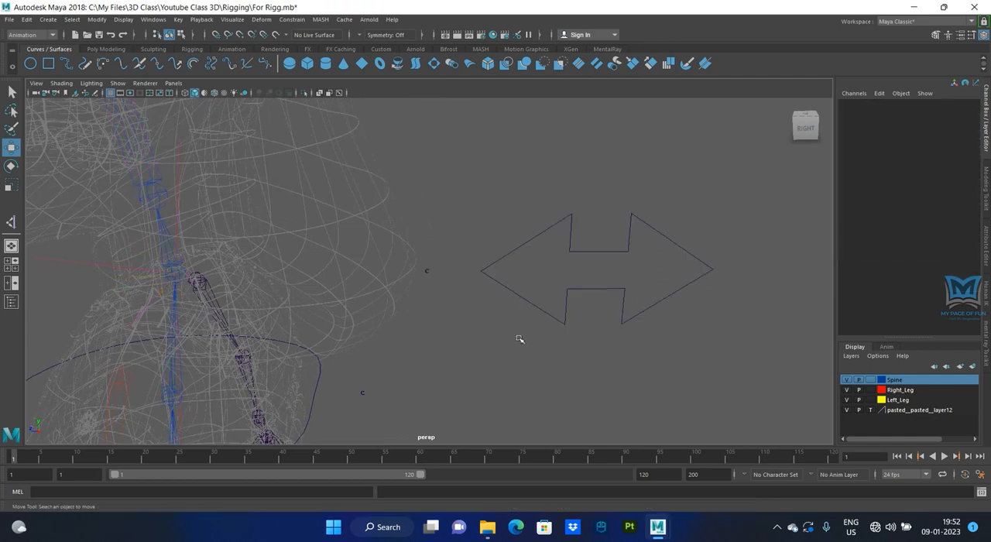
click(540, 289)
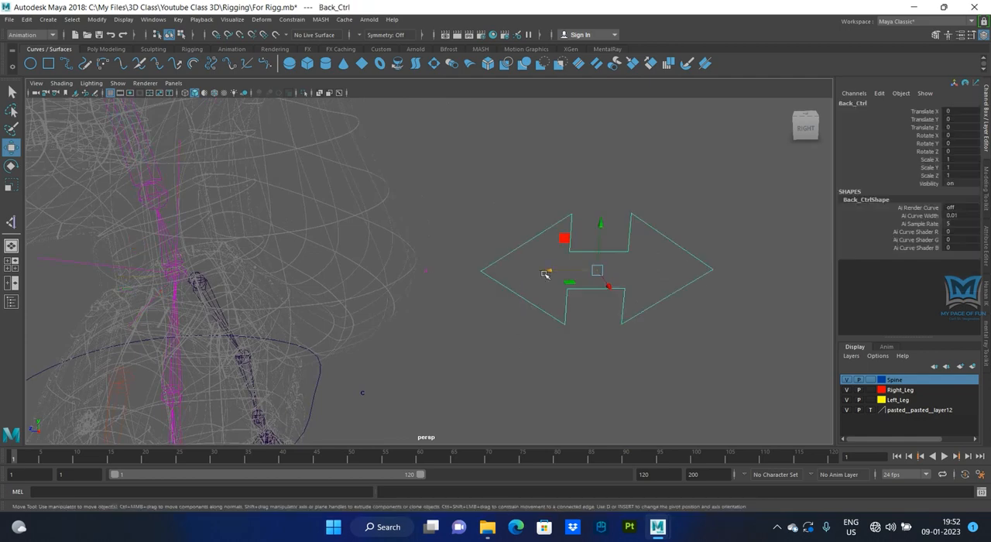
drag(547, 273, 506, 315)
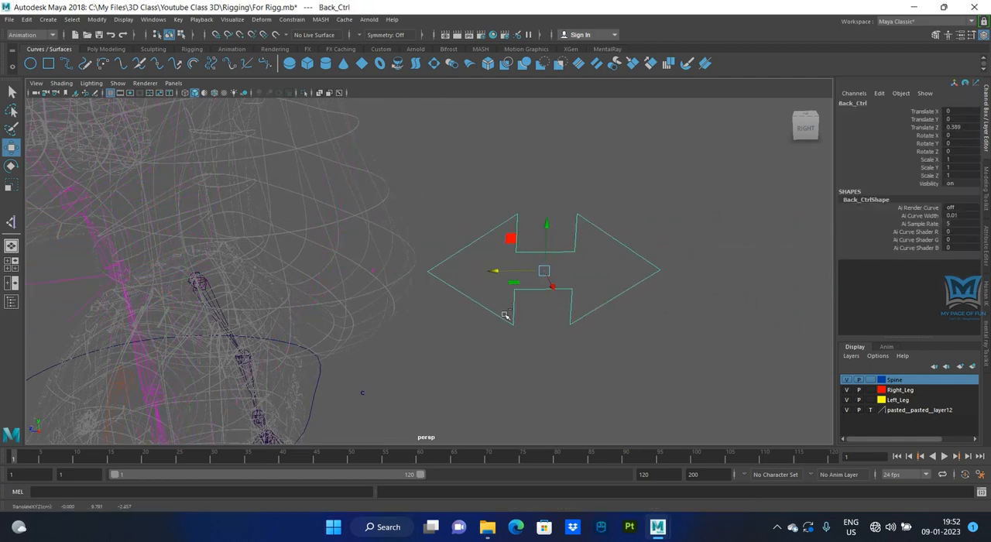
key(ctrl+z)
scroll(487, 333, down, 3)
alt+middle_drag(423, 346, 424, 275)
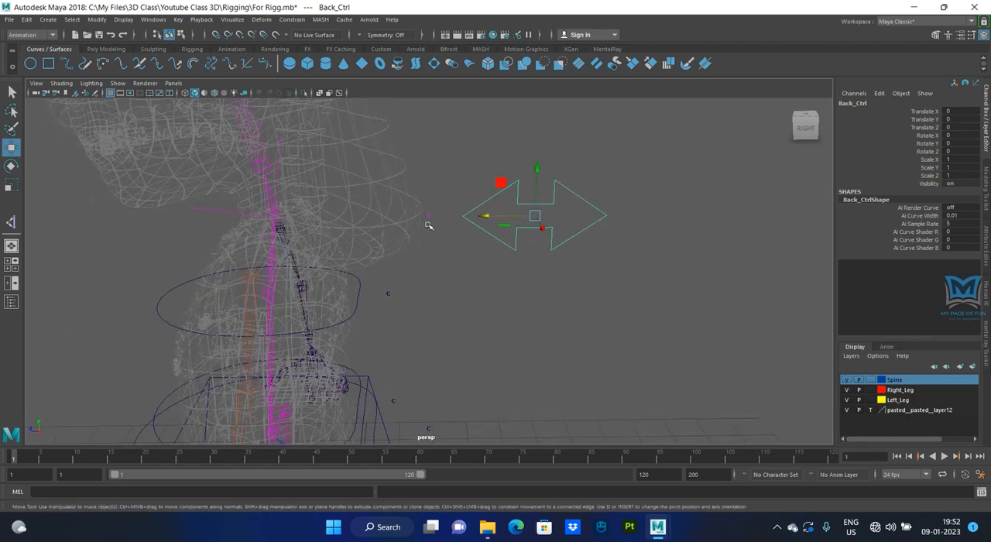
- Create a new display layer and name it Confidentiat
click(850, 356)
double_click(898, 380)
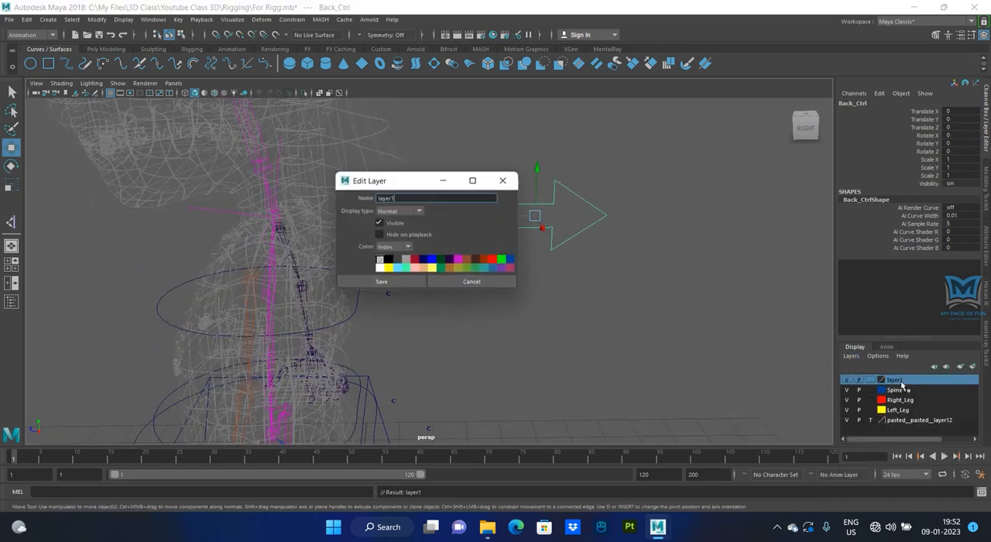
double_click(404, 196)
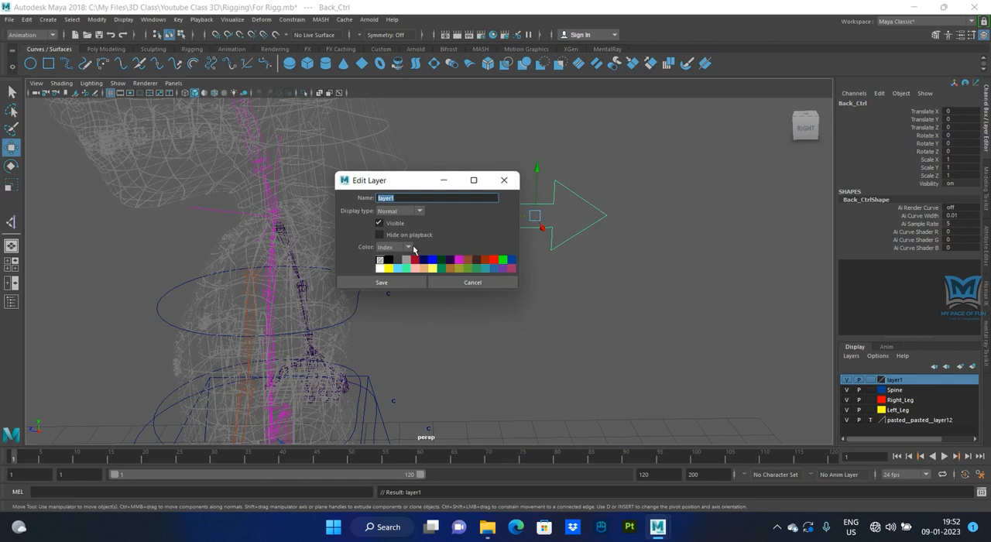
text(c)
key(Return)
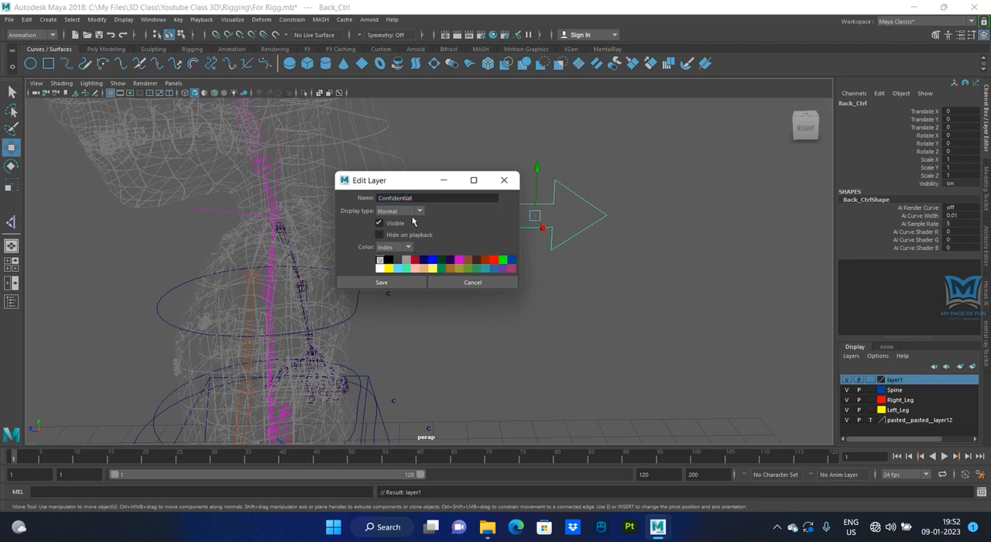
click(401, 282)
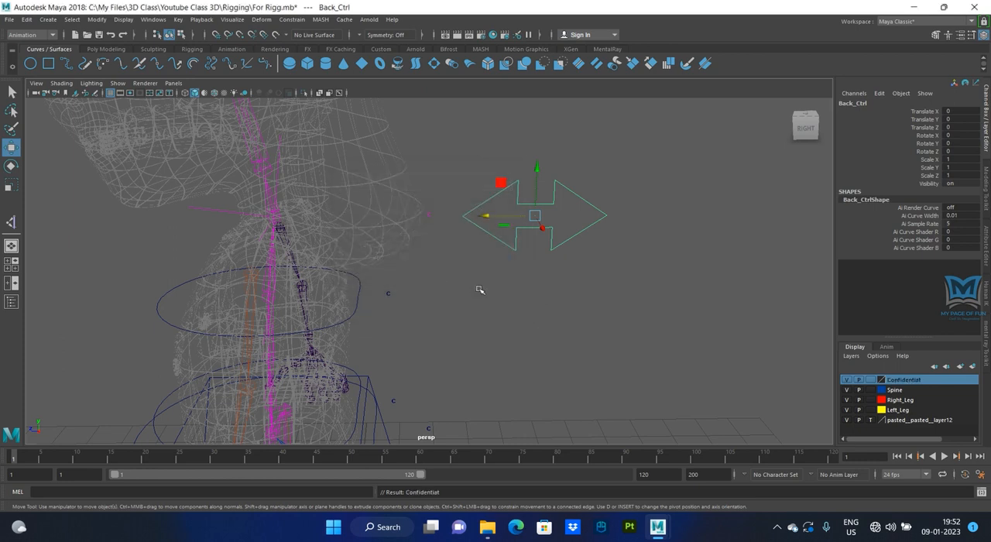
- Add cluster1Handle to the Confidentiat display layer and turn off the layer's visibility
click(428, 212)
right_click(898, 380)
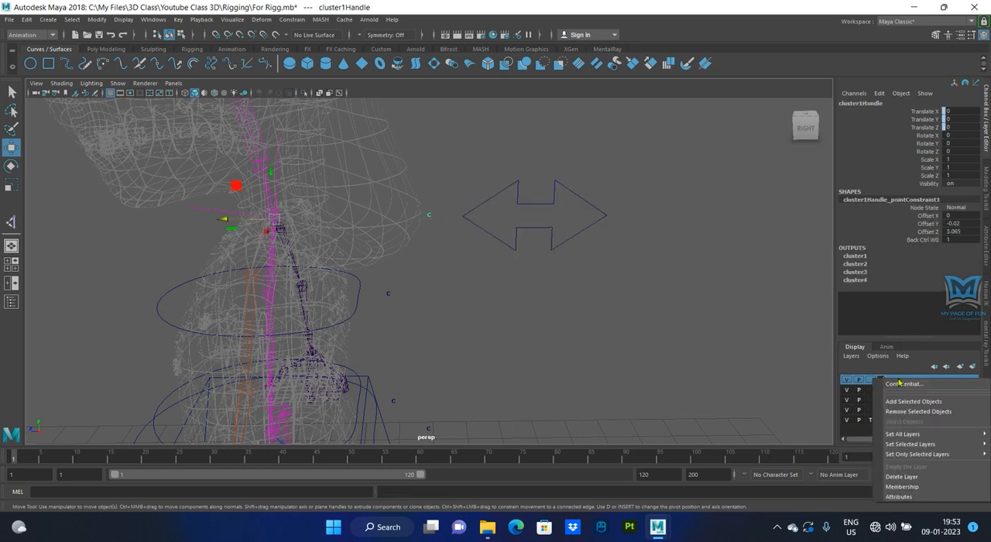
click(896, 401)
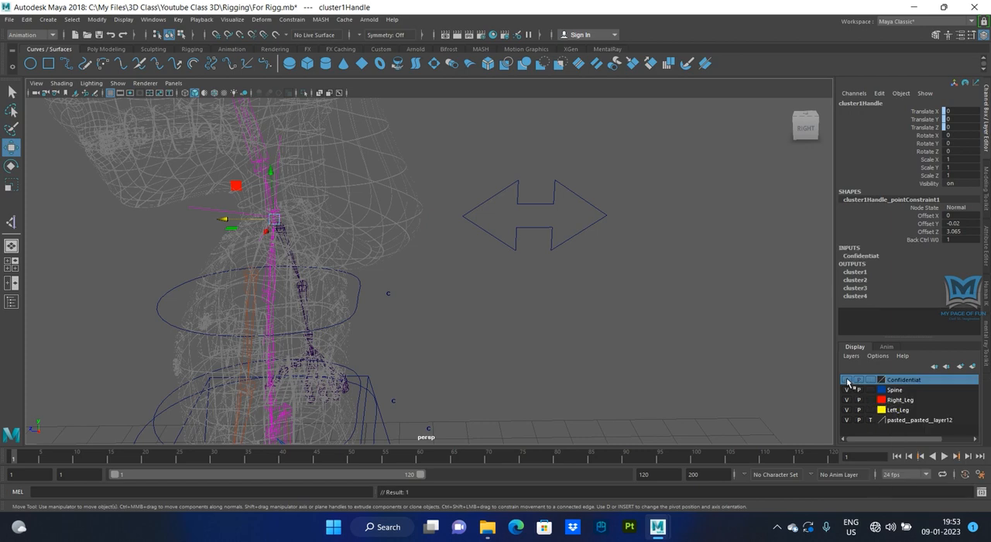
click(849, 380)
- Test the Back_Ctrl arrow by moving it along its Z axis and undo the move
click(583, 228)
drag(488, 216, 404, 226)
key(ctrl+z)
key(ctrl+z)
key(ctrl+z)
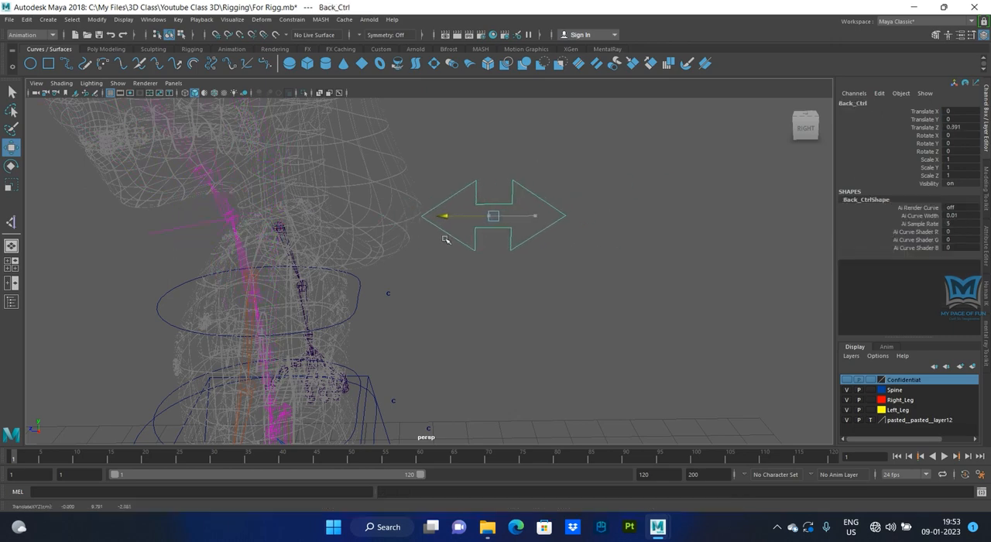
- Point-constrain the chest-level cluster handle (cluster2Handle) to the Chest_Ctrl curve
alt+drag(398, 365, 366, 231)
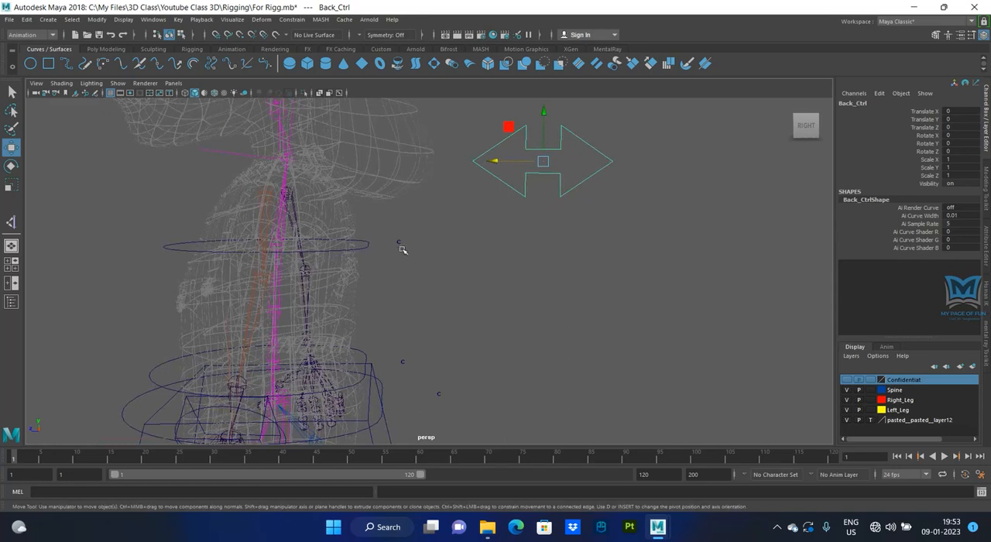
click(363, 245)
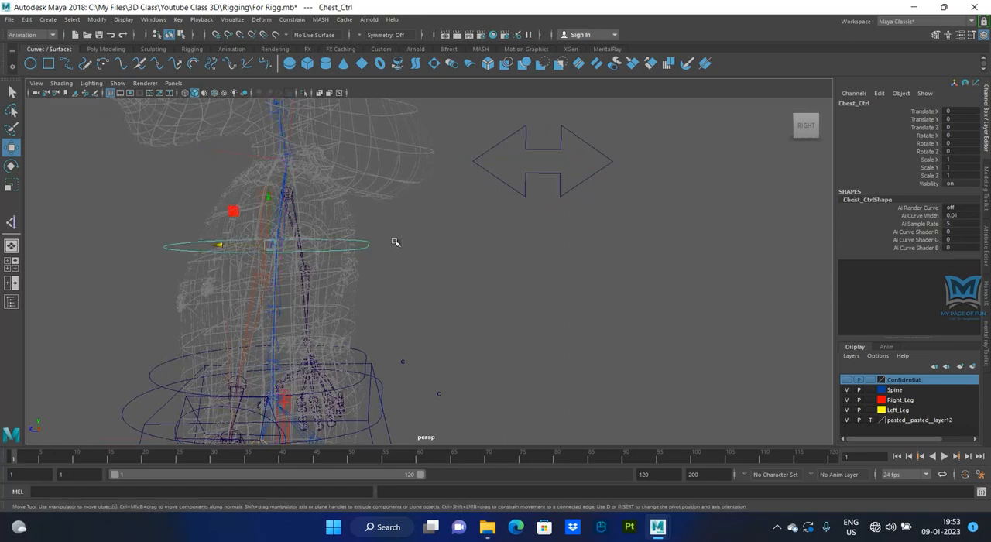
click(397, 241)
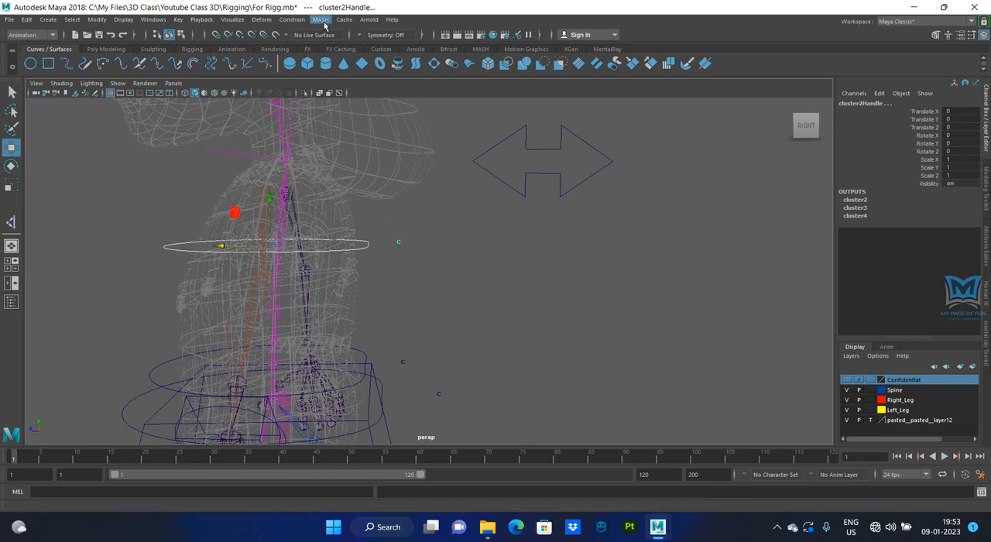
click(294, 21)
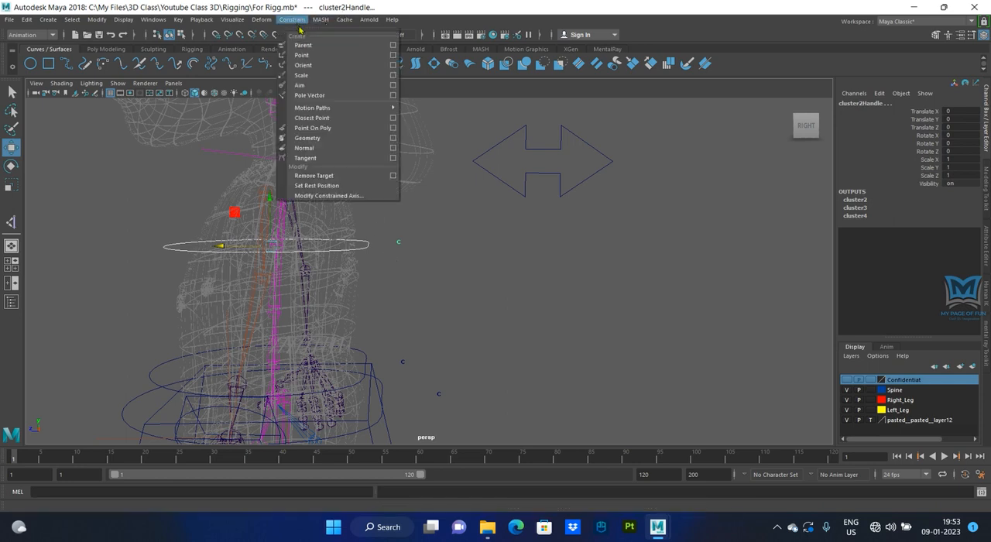
click(302, 55)
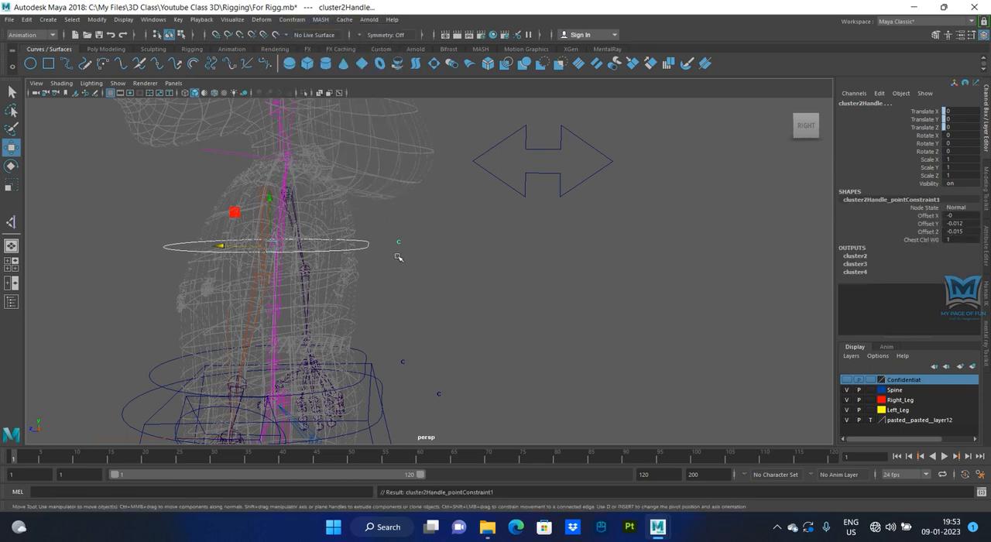
- Point-constrain the abdomen-level cluster handle (cluster3Handle) to the Abs_Ctrl curve
alt+middle_drag(439, 272, 440, 227)
alt+drag(440, 227, 449, 263)
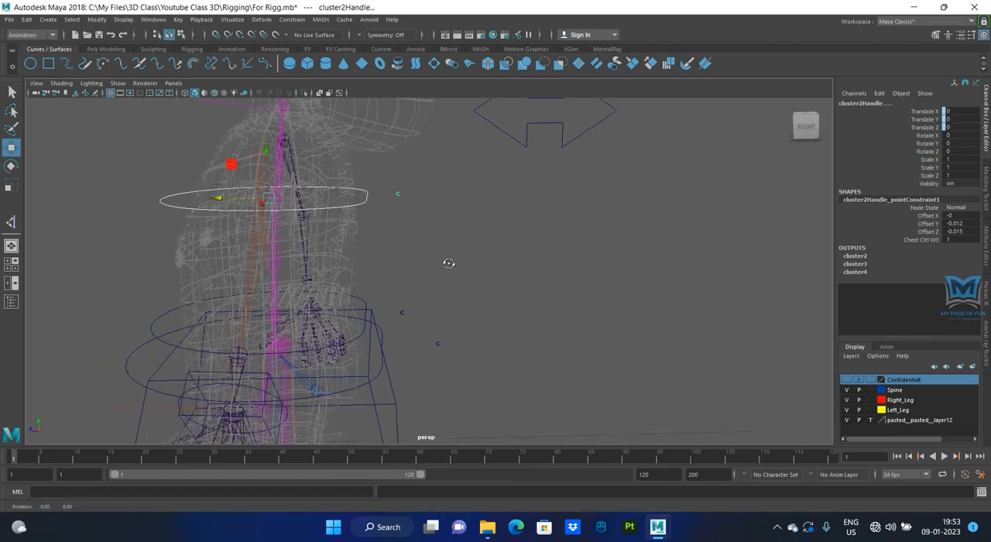
alt+drag(418, 312, 429, 281)
scroll(436, 289, up, 3)
alt+middle_drag(436, 289, 465, 245)
mouse_move(493, 266)
alt+mouse_down()
mouse_move(480, 279)
mouse_move(478, 267)
mouse_move(494, 285)
alt+mouse_up()
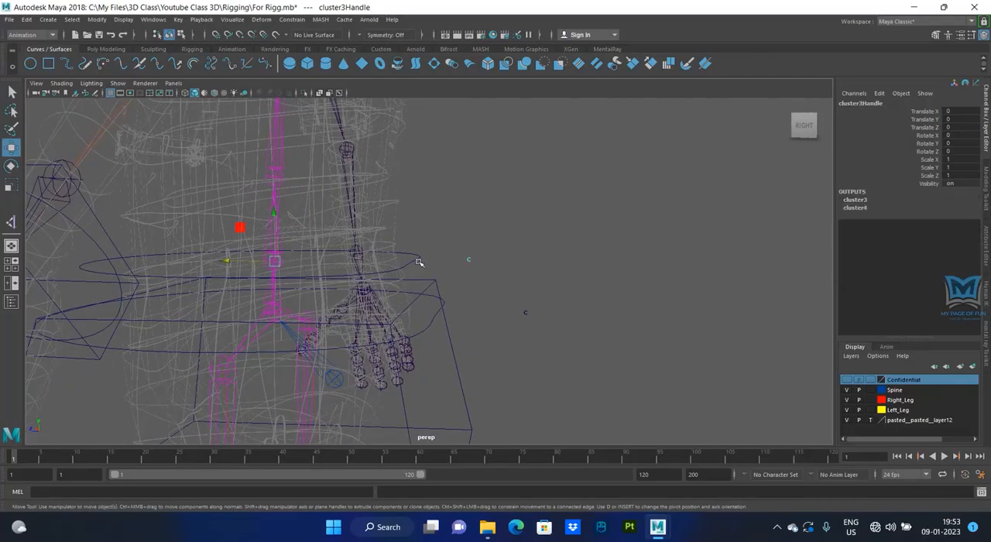
click(454, 259)
click(422, 261)
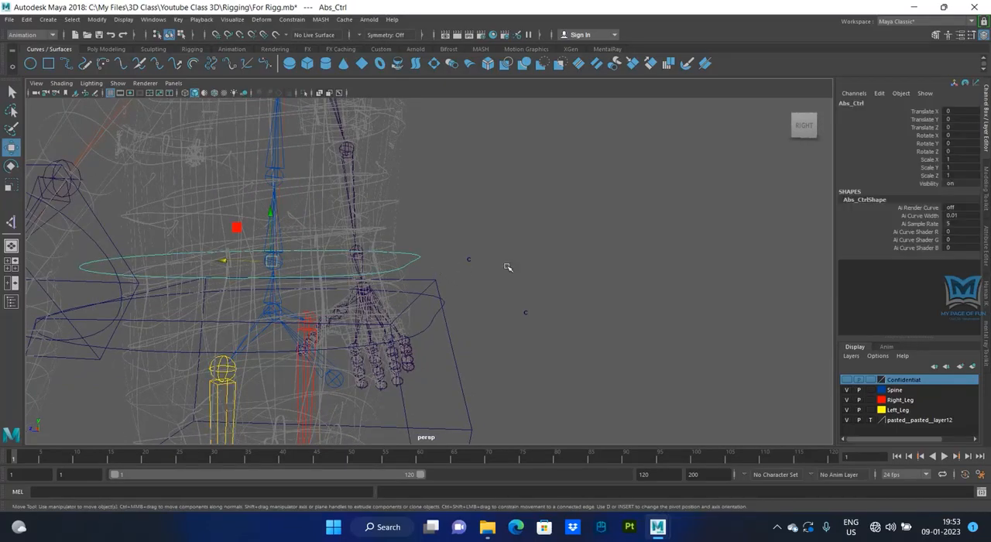
click(463, 258)
alt+drag(476, 271, 463, 361)
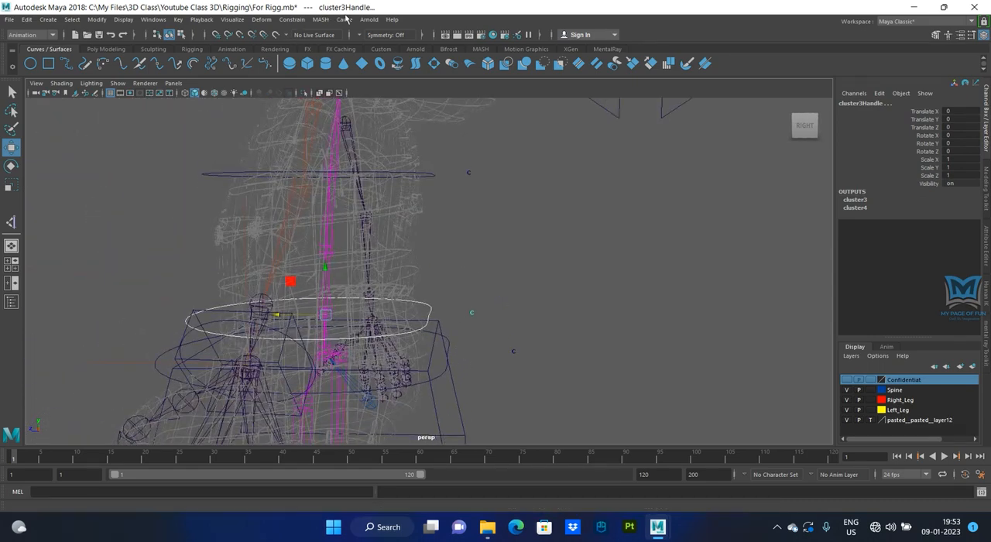
click(298, 19)
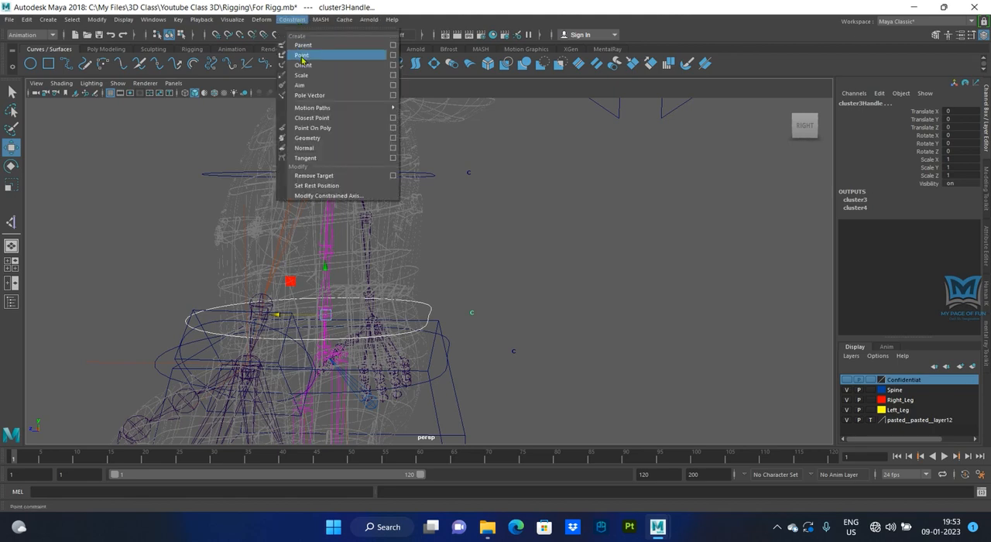
click(333, 59)
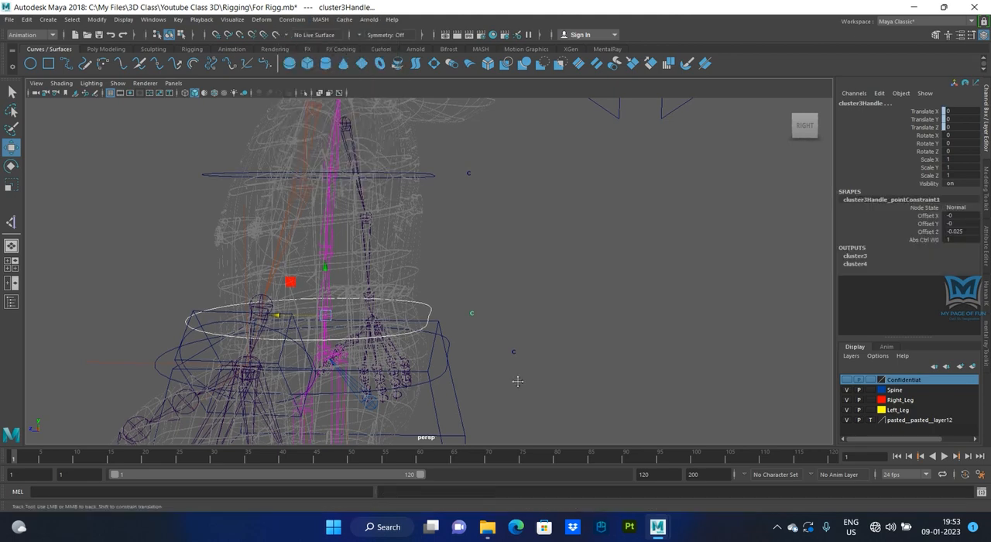
- Test the abdomen constraint by moving only Abs_Ctrl along its Z axis and undo the move
alt+drag(532, 333, 513, 302)
click(455, 242)
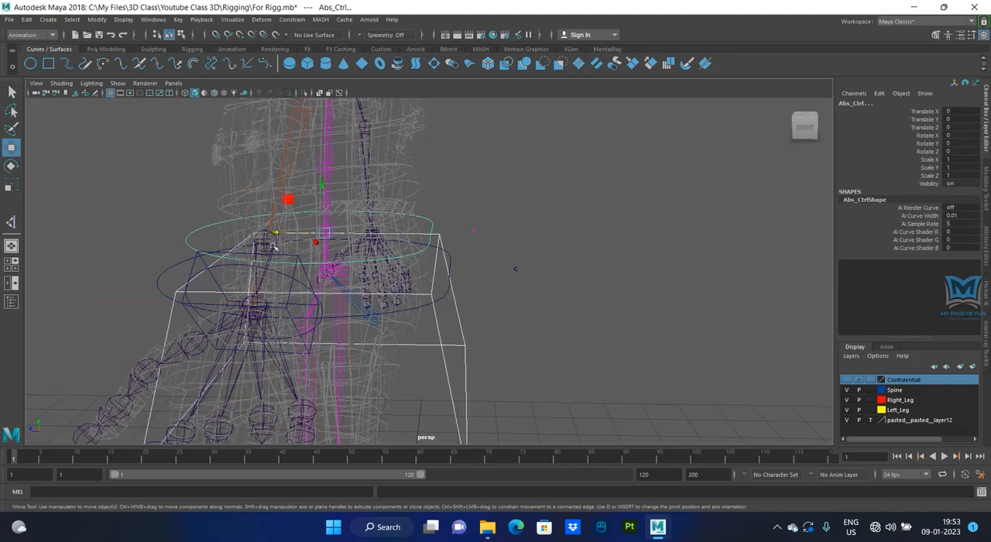
click(443, 208)
click(304, 216)
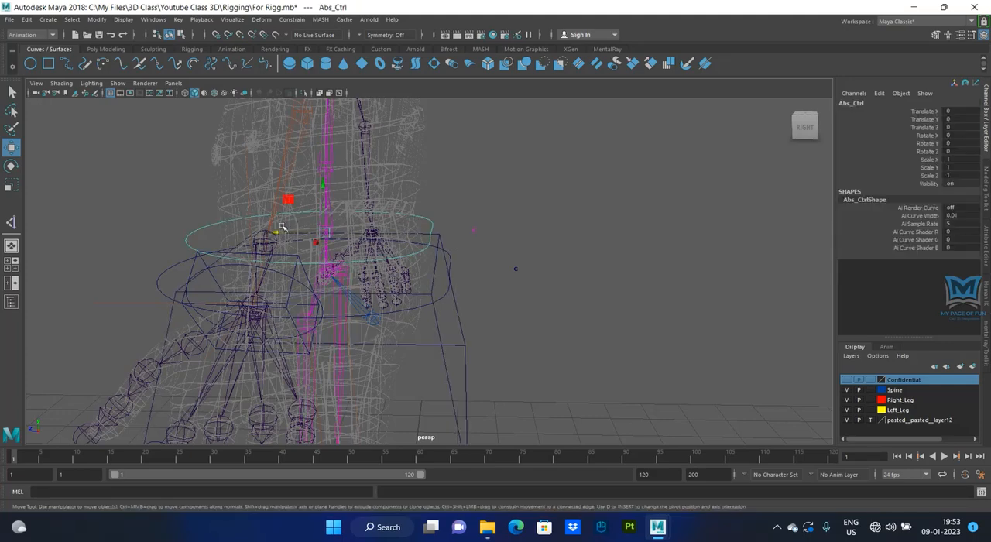
mouse_move(284, 228)
mouse_down()
mouse_move(266, 237)
mouse_move(290, 243)
mouse_up()
key(ctrl+z)
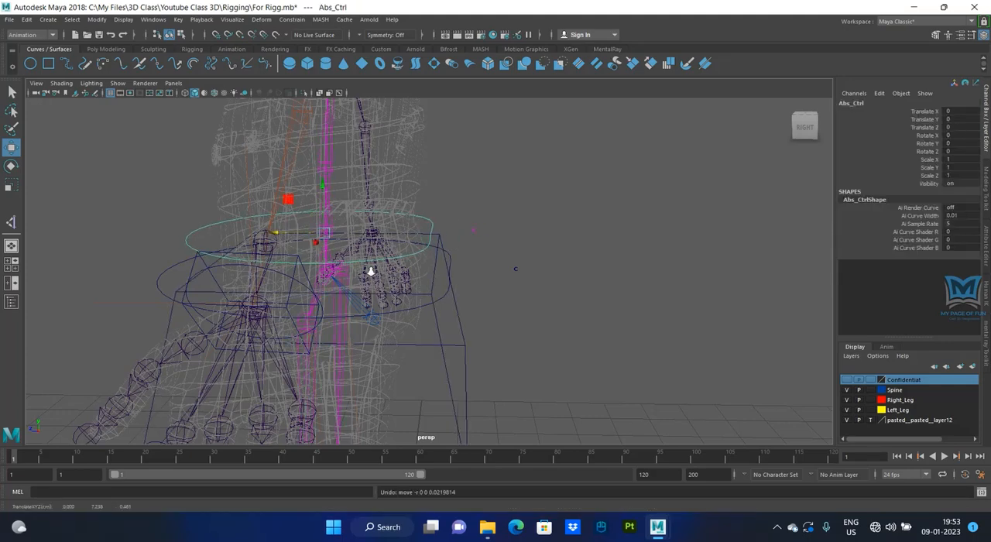
- Add cluster2Handle and cluster3Handle together to the Confidentiat display layer
scroll(373, 273, down, 3)
alt+drag(580, 335, 574, 357)
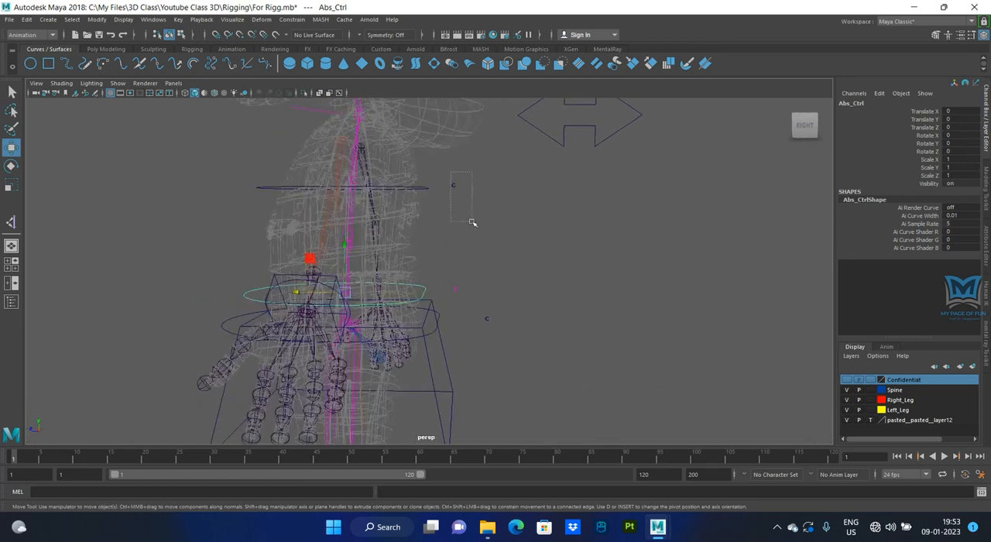
drag(472, 223, 474, 296)
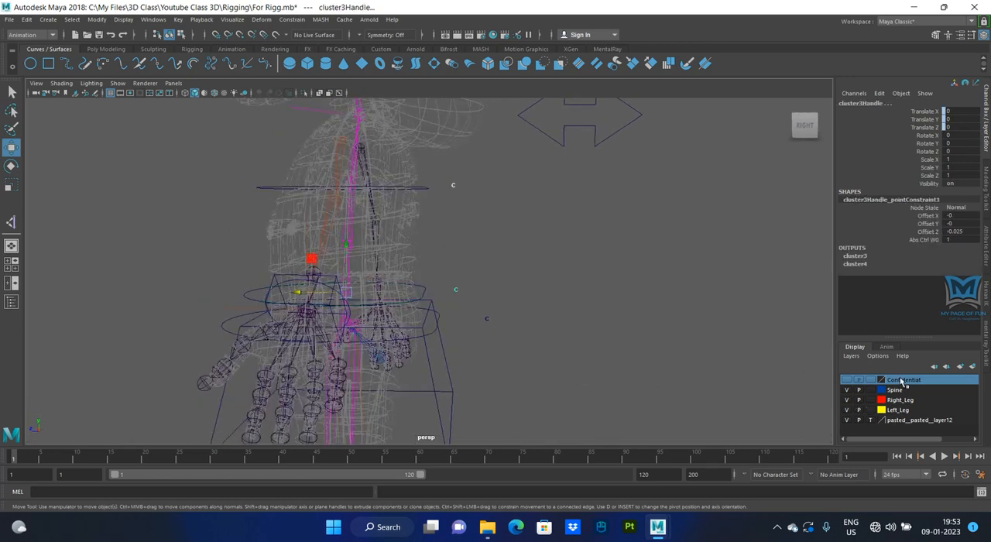
right_click(902, 382)
click(898, 401)
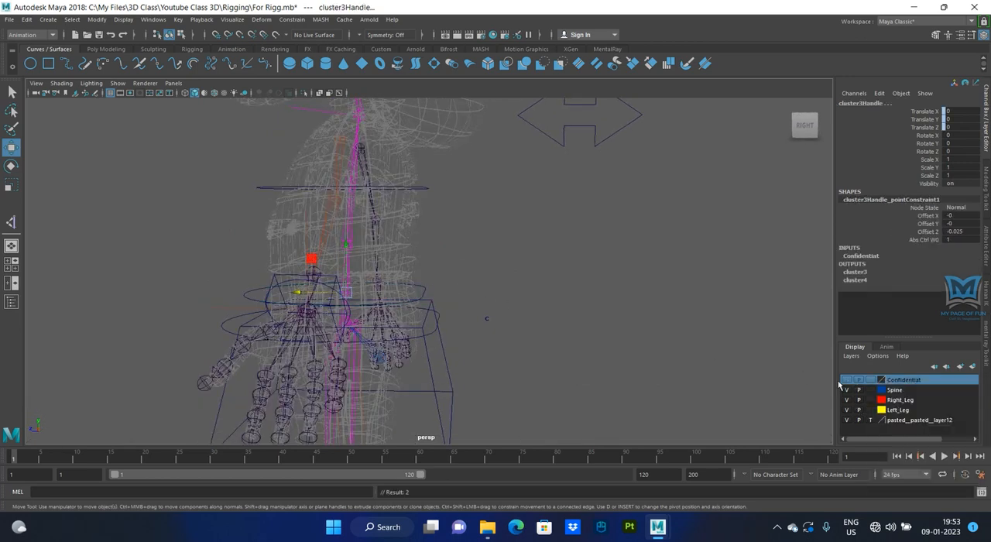
- Point-constrain the lowest spine cluster handle (cluster4Handle) to the round hip curve Hip_Ctrl2
alt+drag(453, 236, 436, 279)
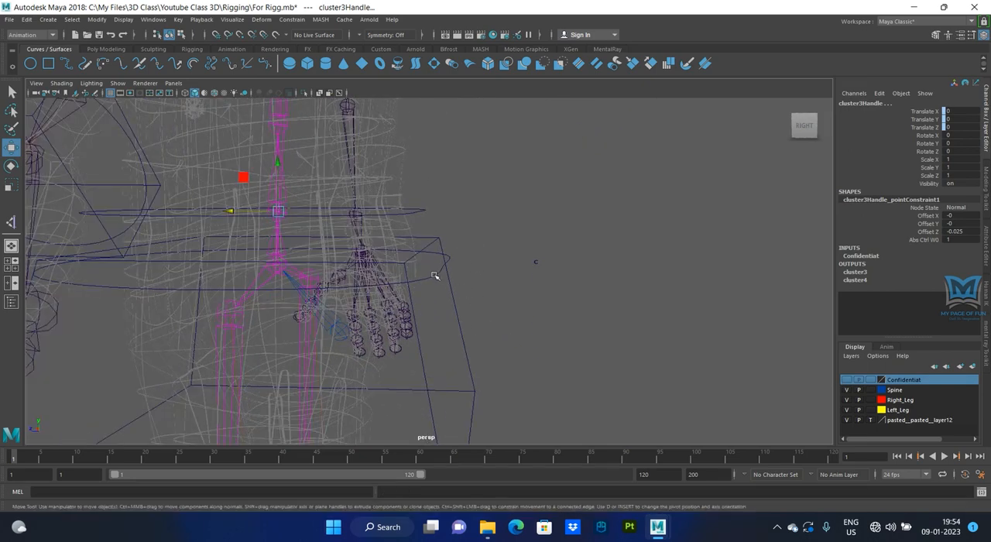
click(437, 280)
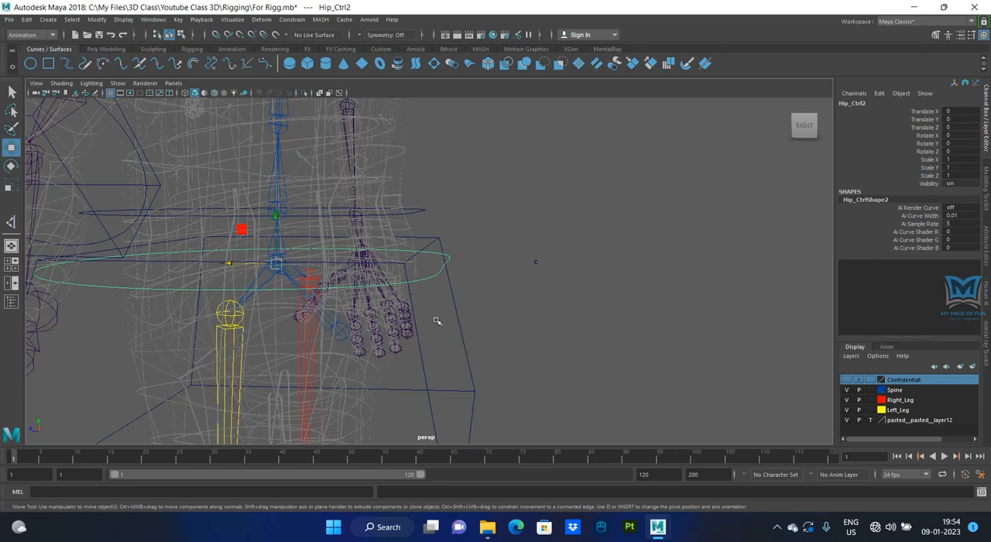
drag(454, 325, 479, 350)
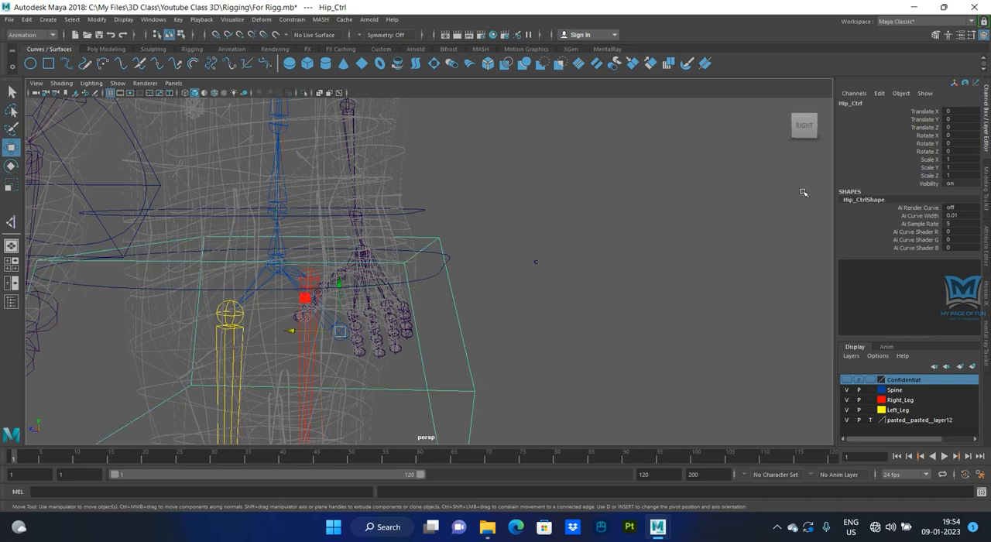
drag(412, 270, 440, 297)
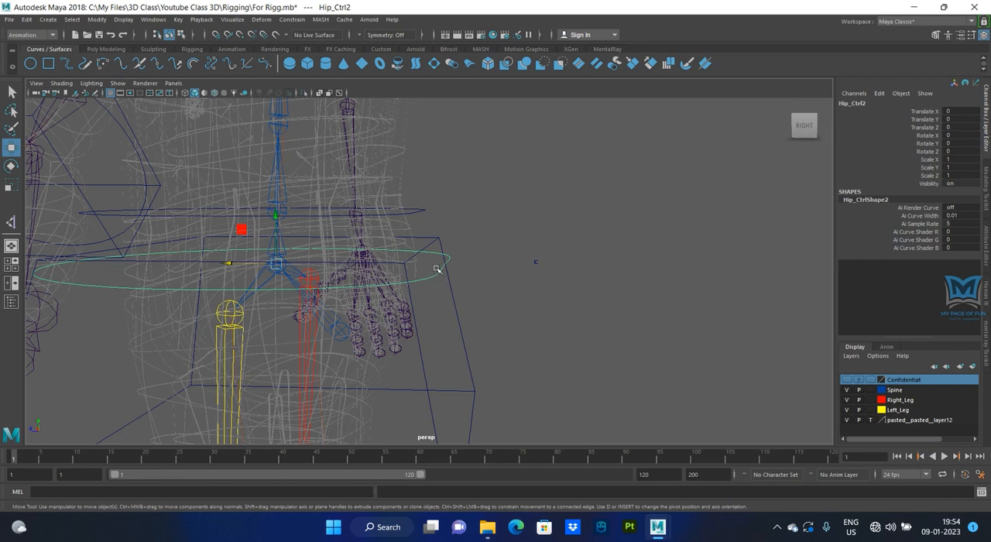
drag(513, 262, 569, 312)
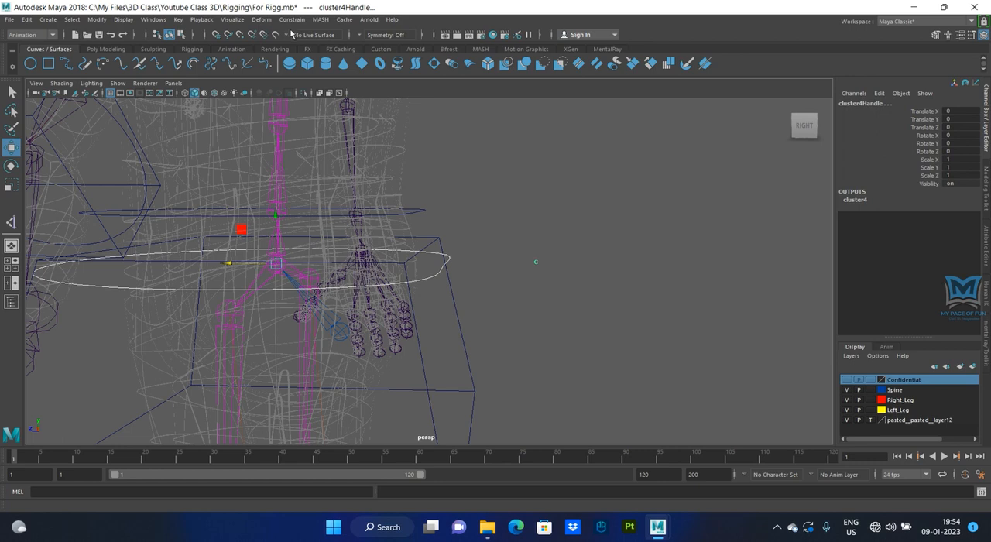
click(292, 20)
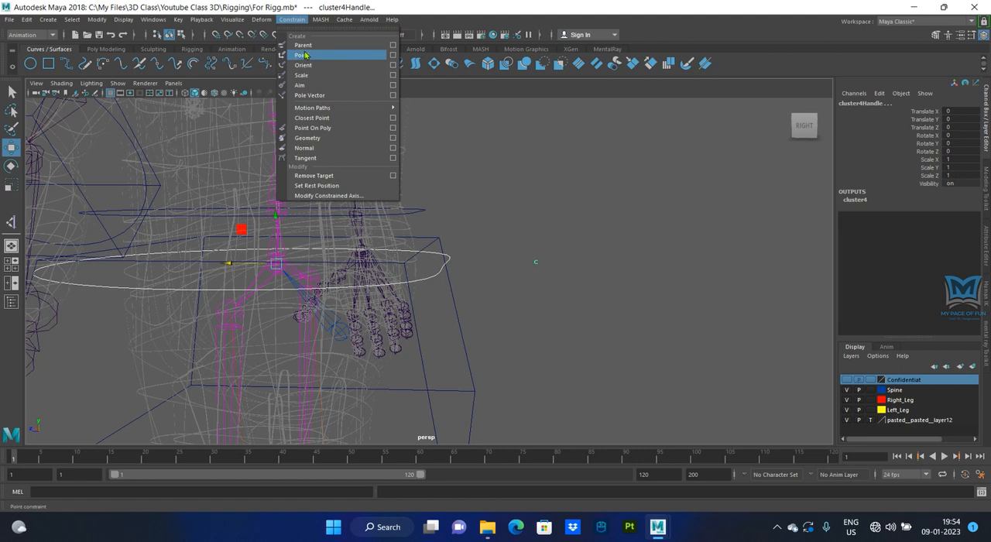
click(306, 55)
- Test the hip constraint by moving Hip_Ctrl2 along its Z axis and undo the move
click(417, 271)
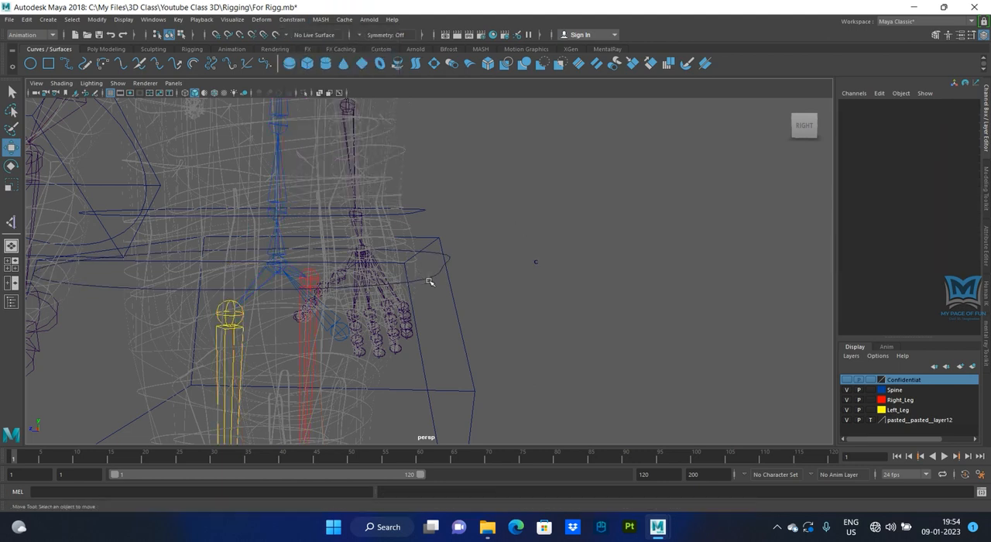
click(430, 282)
drag(224, 261, 265, 288)
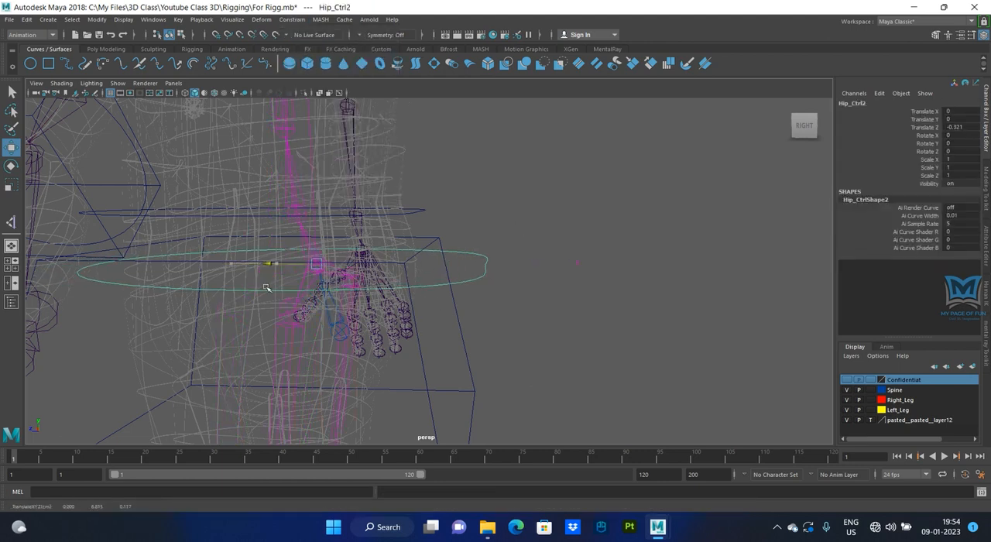
key(ctrl+z)
key(ctrl+z)
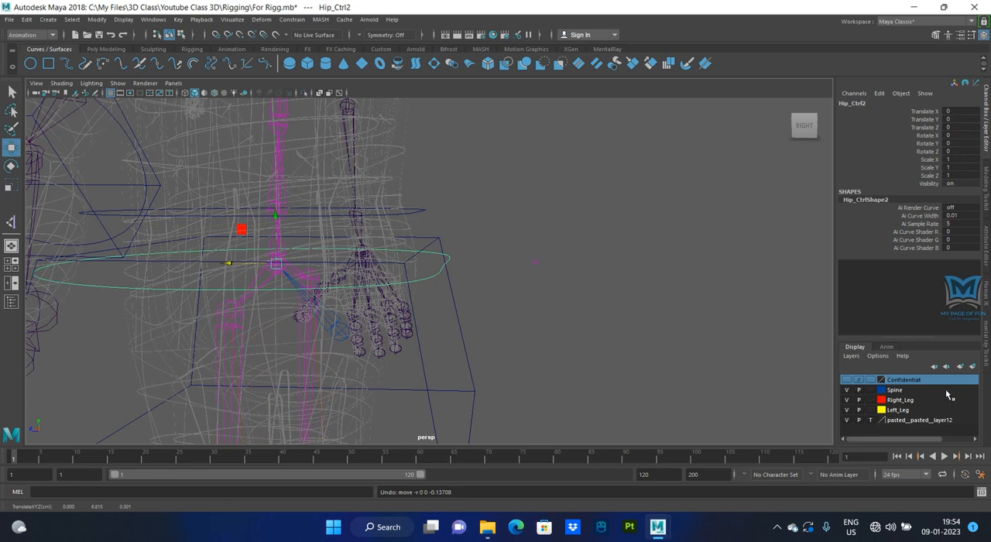
- Add cluster4Handle to the Confidentiat display layer
click(534, 262)
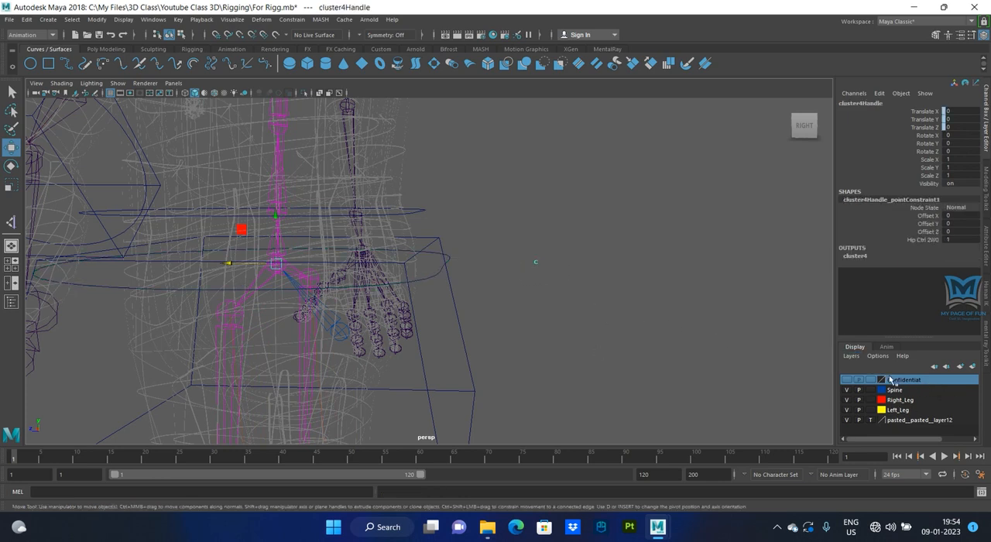
right_click(902, 383)
click(909, 404)
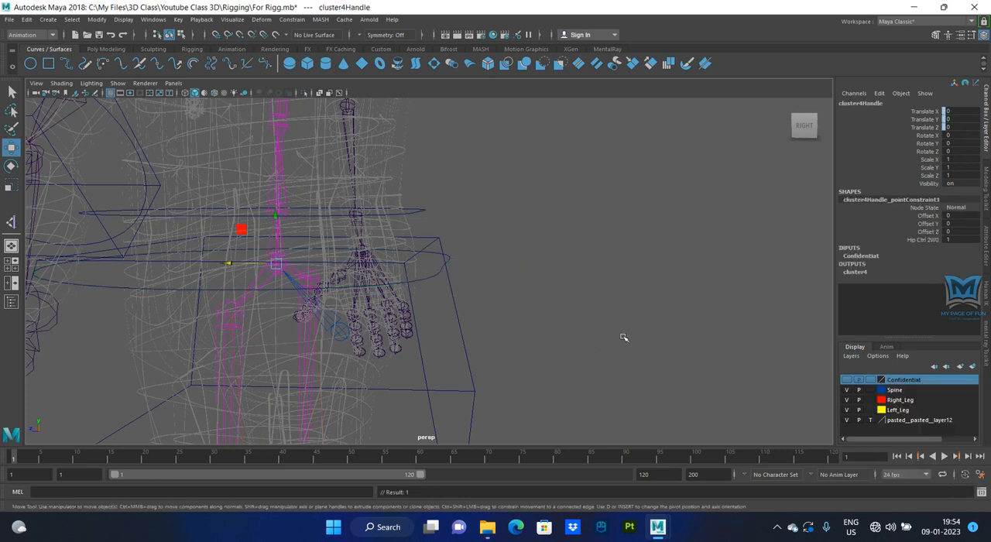
- Examine the box-shaped Hip_Ctrl curve and the spine, hip and leg joints around it from several angles
click(615, 324)
scroll(616, 325, down, 3)
alt+drag(463, 344, 641, 309)
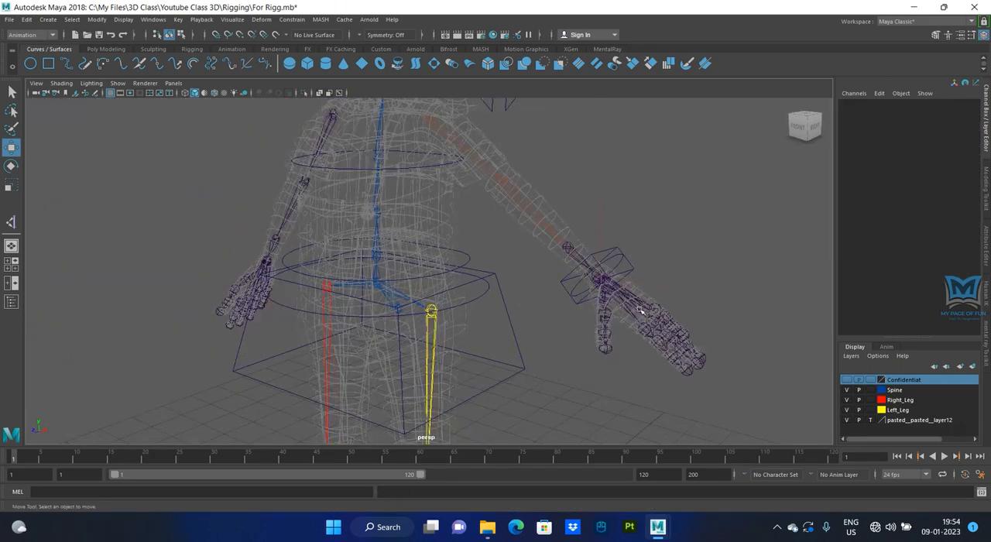
scroll(530, 339, up, 3)
scroll(553, 304, down, 5)
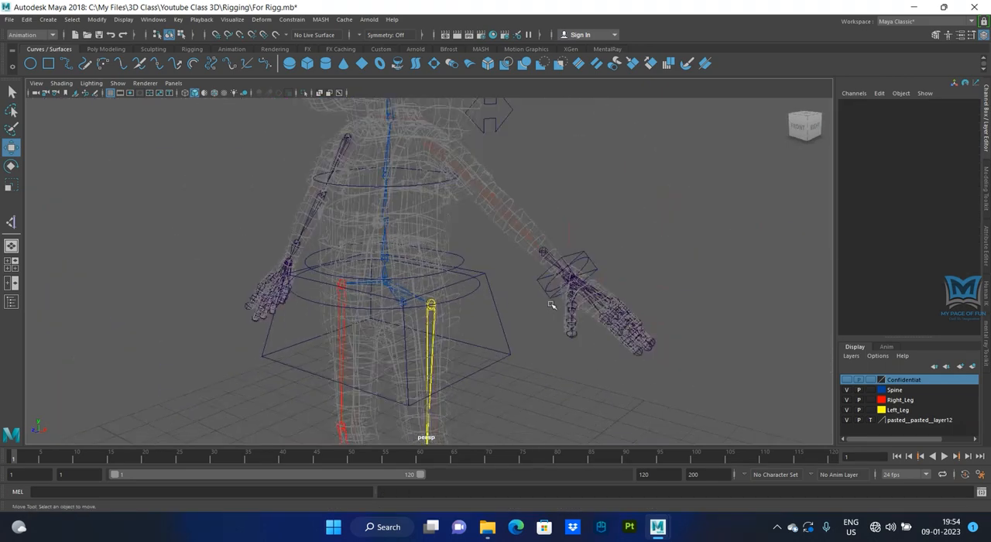
alt+middle_drag(514, 339, 532, 341)
click(502, 322)
mouse_move(529, 364)
alt+mouse_down()
mouse_move(501, 365)
mouse_move(513, 368)
alt+mouse_up()
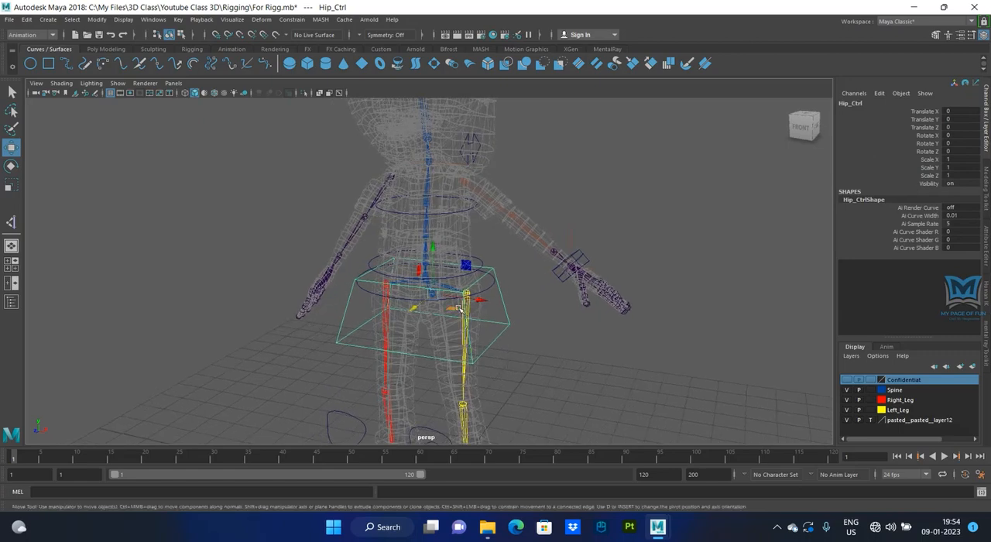
scroll(456, 325, up, 3)
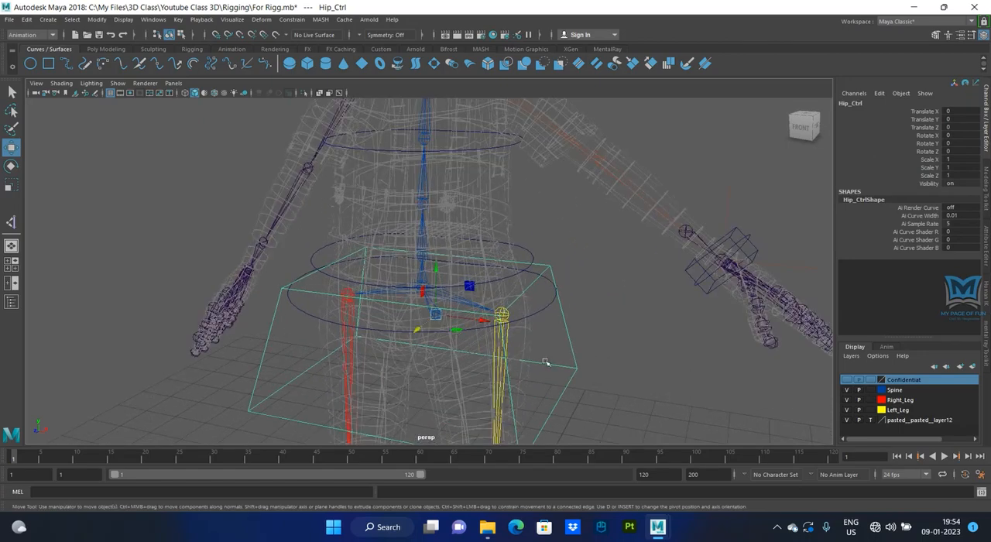
scroll(559, 361, down, 3)
alt+drag(559, 360, 496, 353)
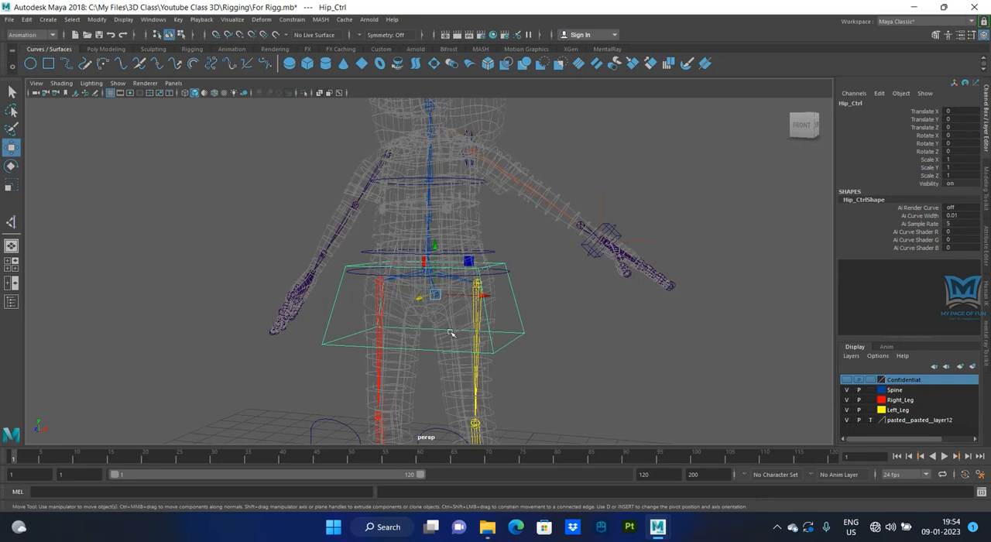
scroll(450, 333, down, 4)
alt+drag(514, 326, 513, 372)
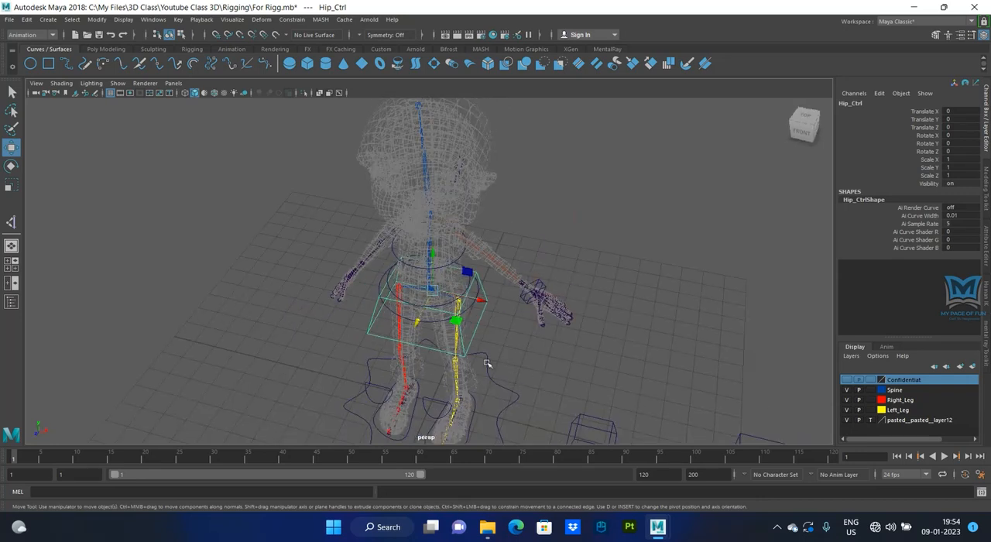
key(bracketleft)
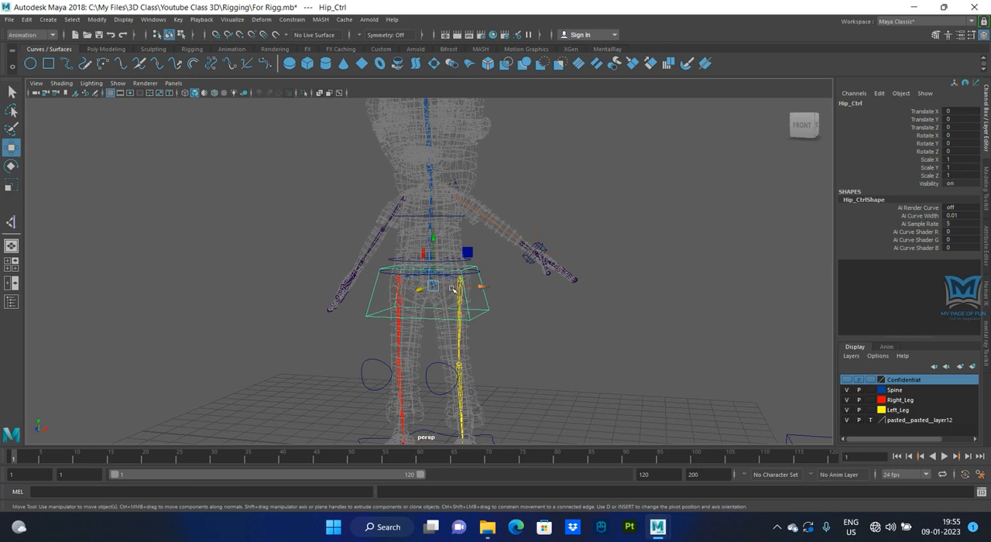
scroll(445, 325, up, 3)
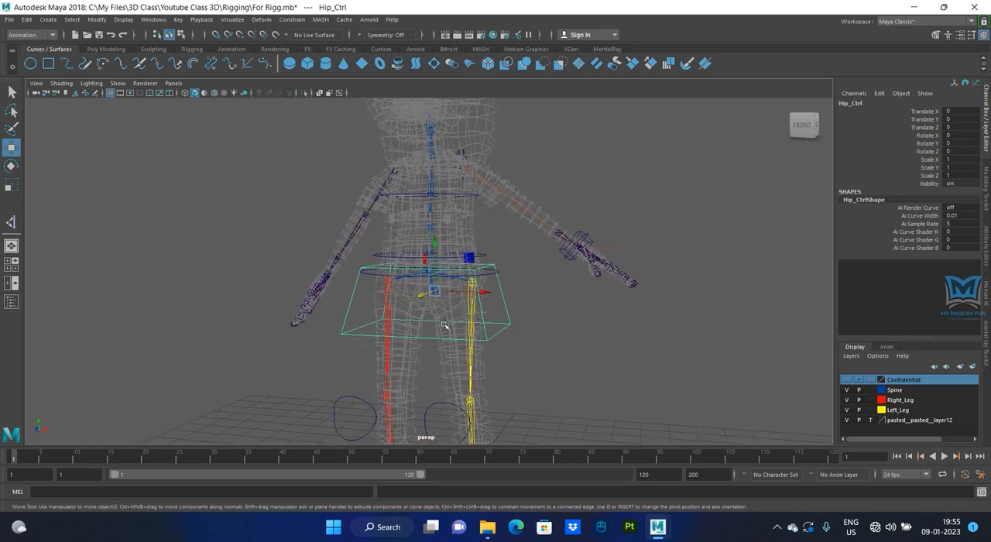
alt+drag(480, 337, 402, 276)
alt+drag(418, 322, 483, 301)
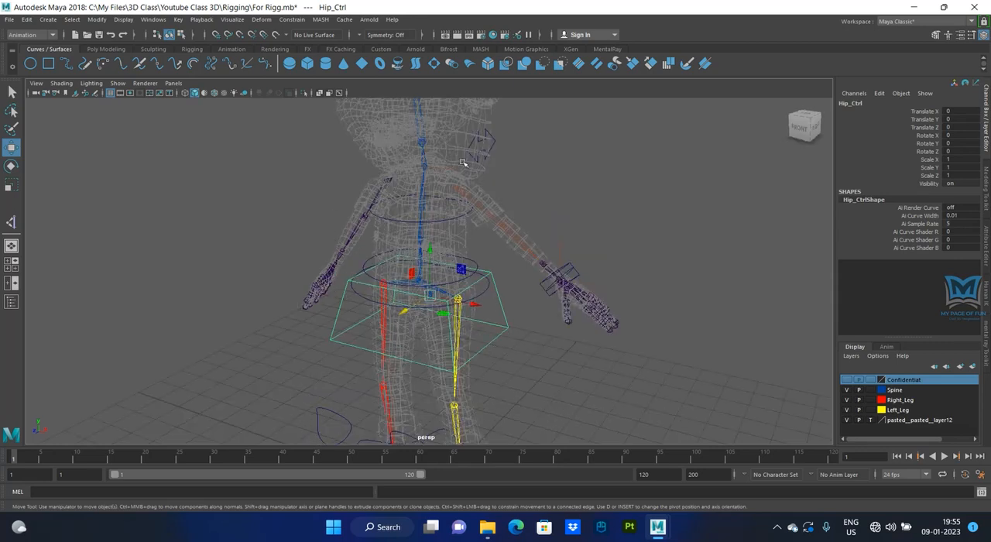
- Parent the round hip curve Hip_Ctrl2 under the box-shaped Hip_Ctrl
scroll(474, 360, up, 8)
alt+middle_drag(546, 380, 535, 272)
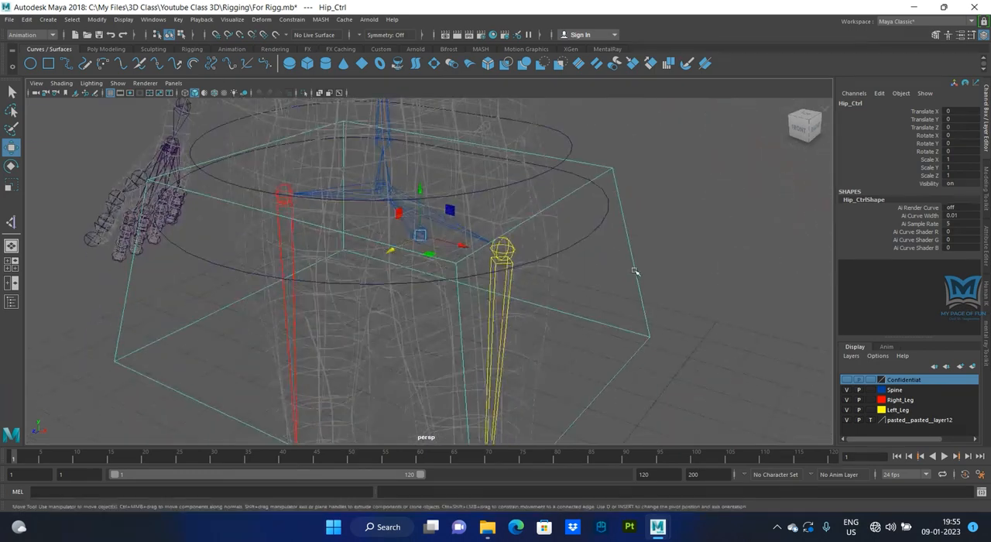
click(599, 245)
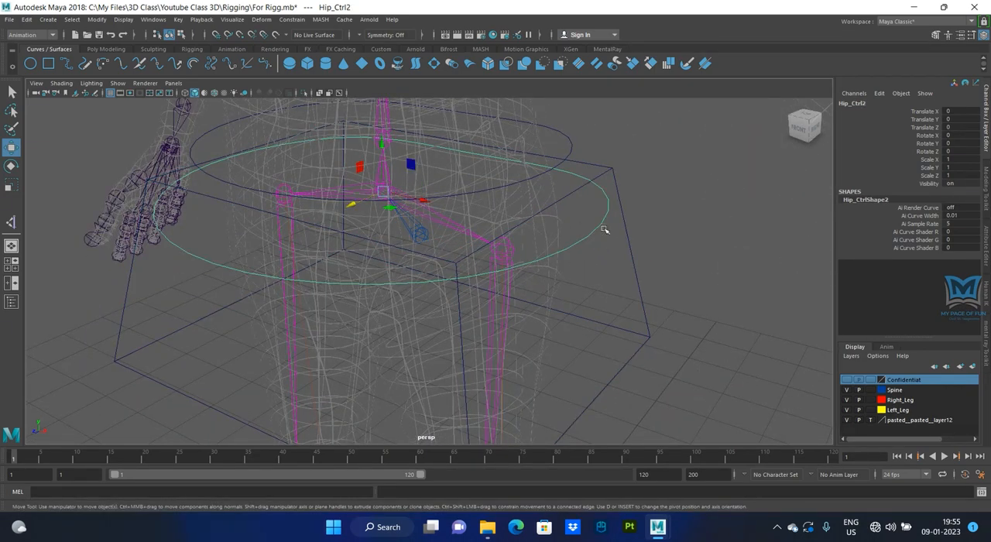
mouse_move(639, 291)
alt+mouse_down()
mouse_move(602, 281)
mouse_move(626, 283)
alt+mouse_up()
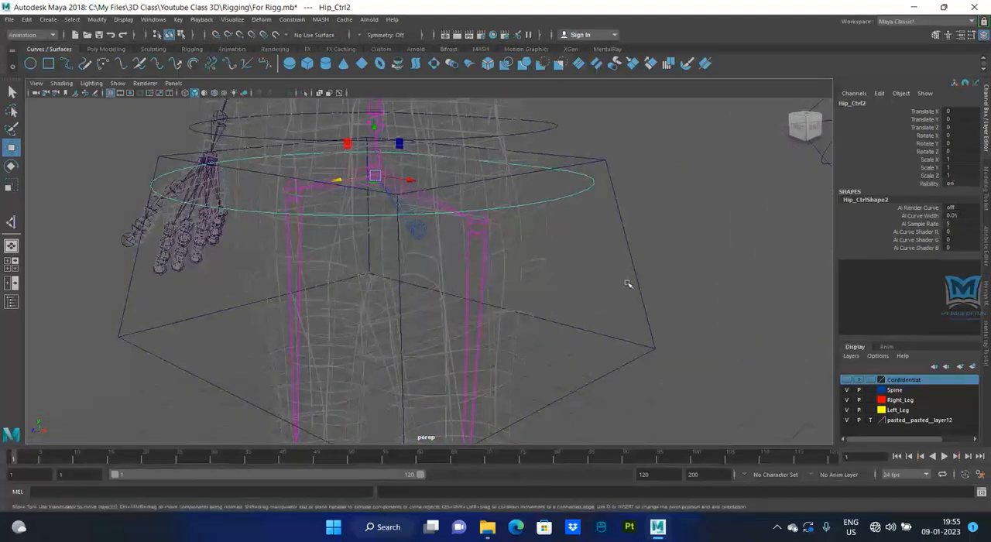
click(653, 293)
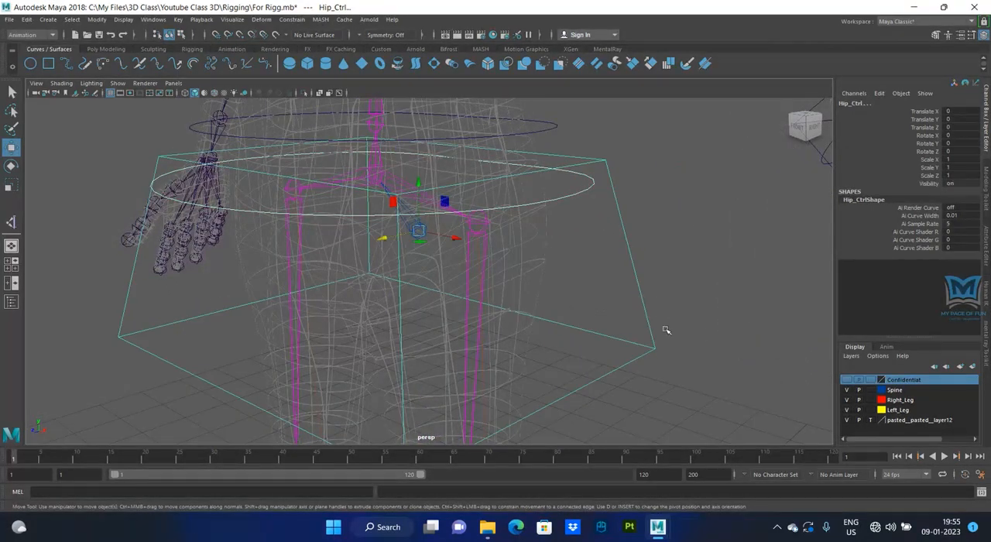
scroll(666, 330, down, 3)
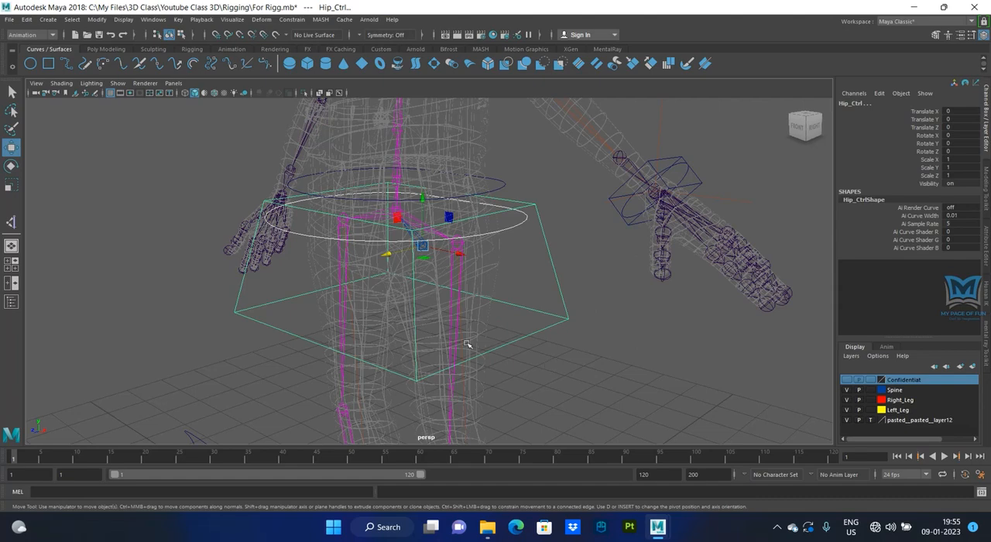
key(p)
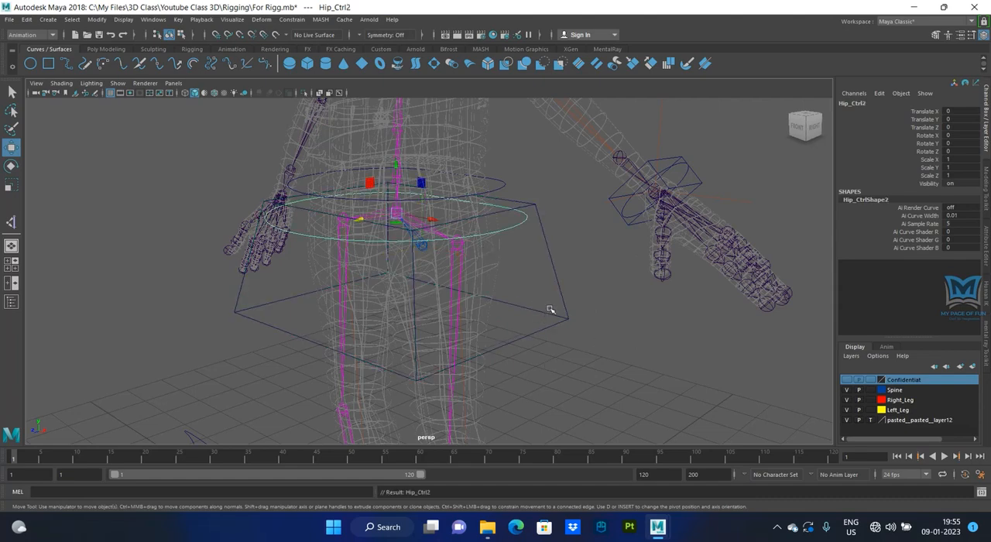
- Test the parenting of Hip_Ctrl2 by moving Hip_Ctrl along its X axis and undo the move
drag(548, 308, 572, 377)
drag(458, 252, 481, 271)
key(ctrl+z)
key(ctrl+z)
key(ctrl+z)
key(ctrl+z)
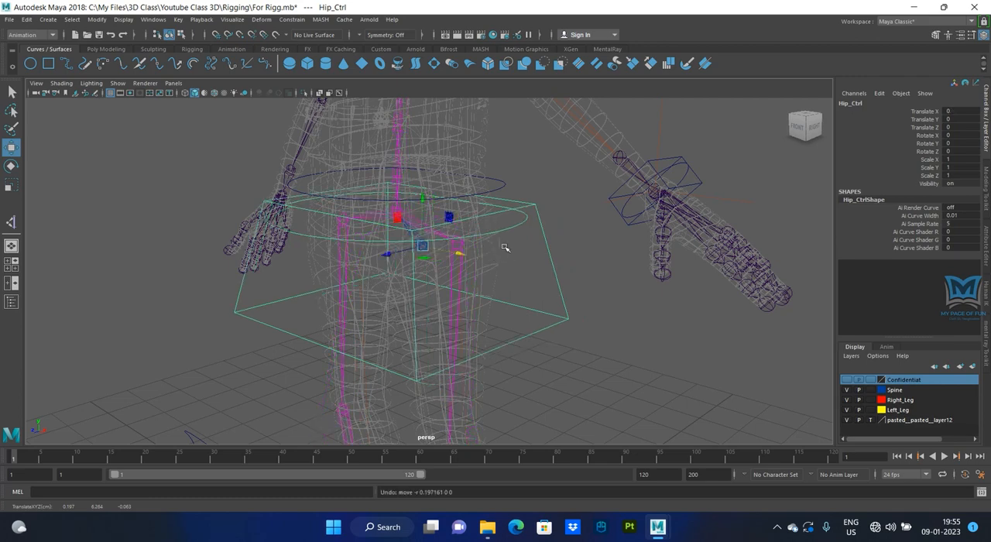
- Test moving Hip_Ctrl2 on its own along its X axis, undo the move and reselect Hip_Ctrl
alt+middle_drag(510, 251, 511, 280)
click(517, 220)
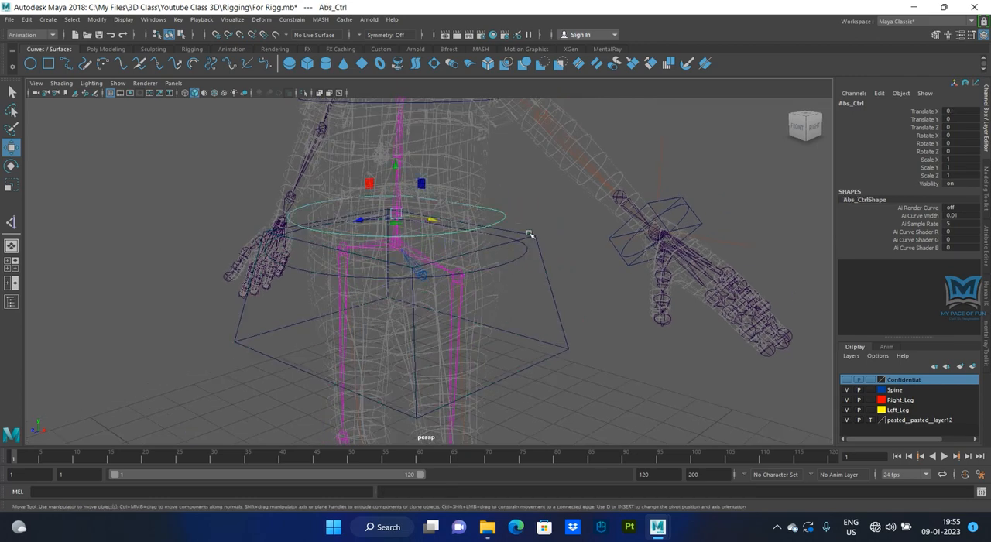
click(552, 281)
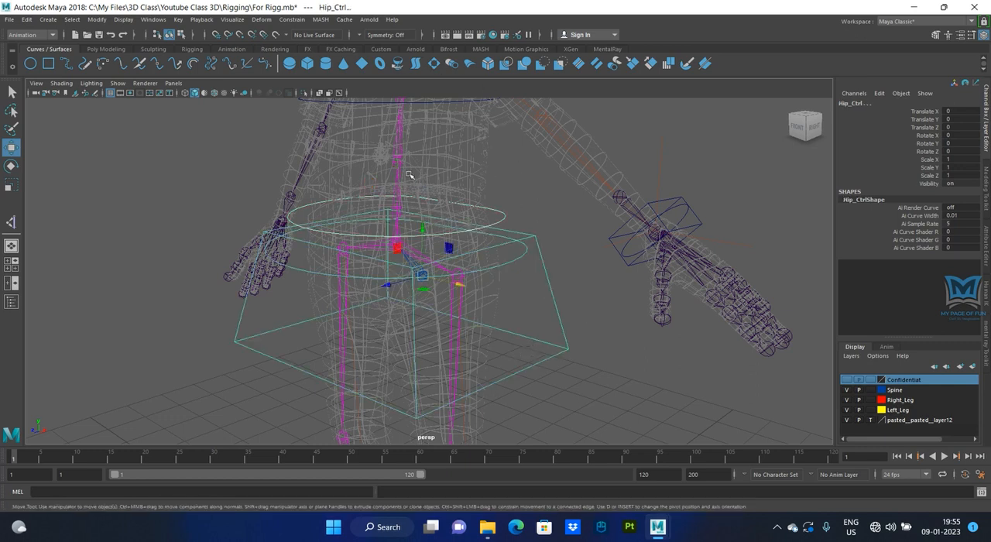
click(498, 264)
drag(433, 257, 439, 261)
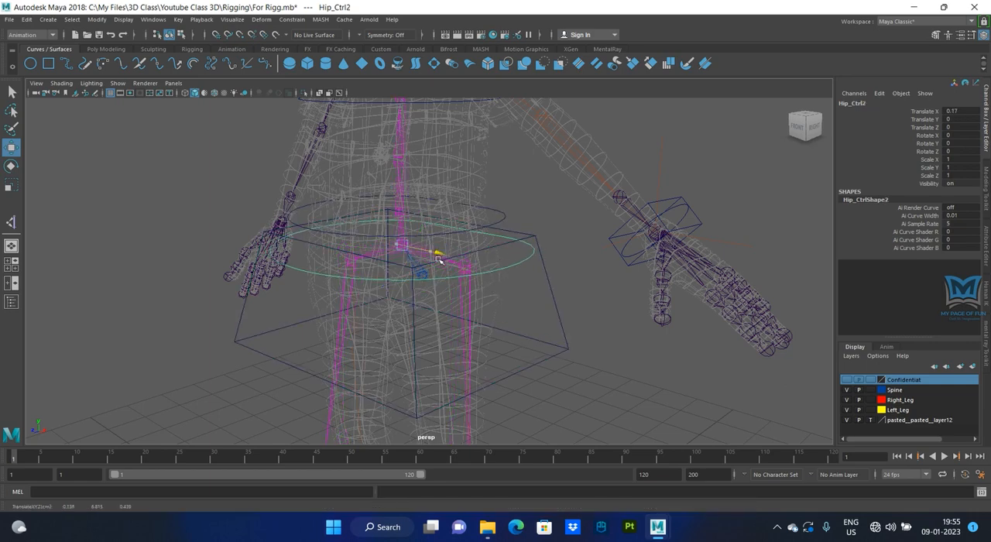
click(558, 307)
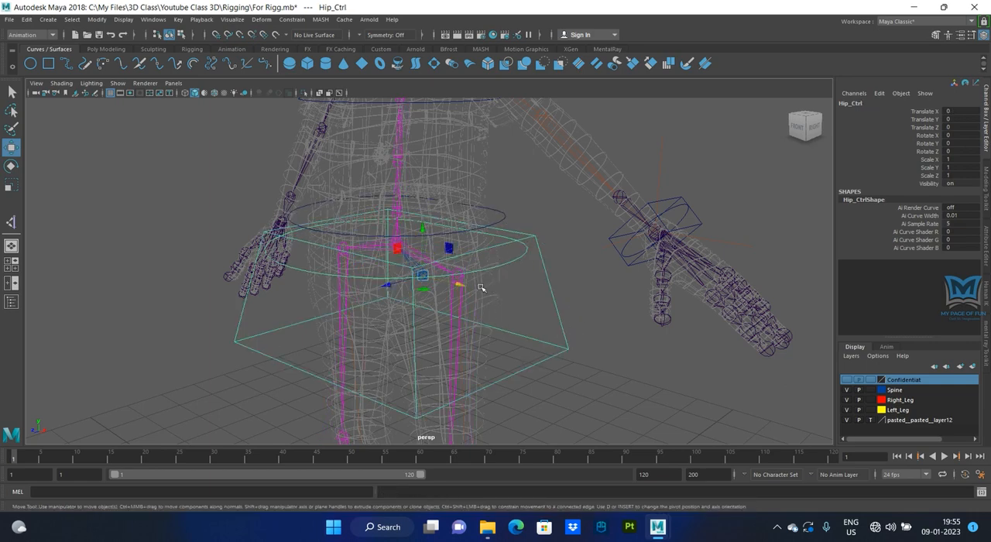
- Parent the waist curve Abs_Ctrl under Hip_Ctrl and select Hip_Ctrl
click(513, 213)
shift+click(560, 302)
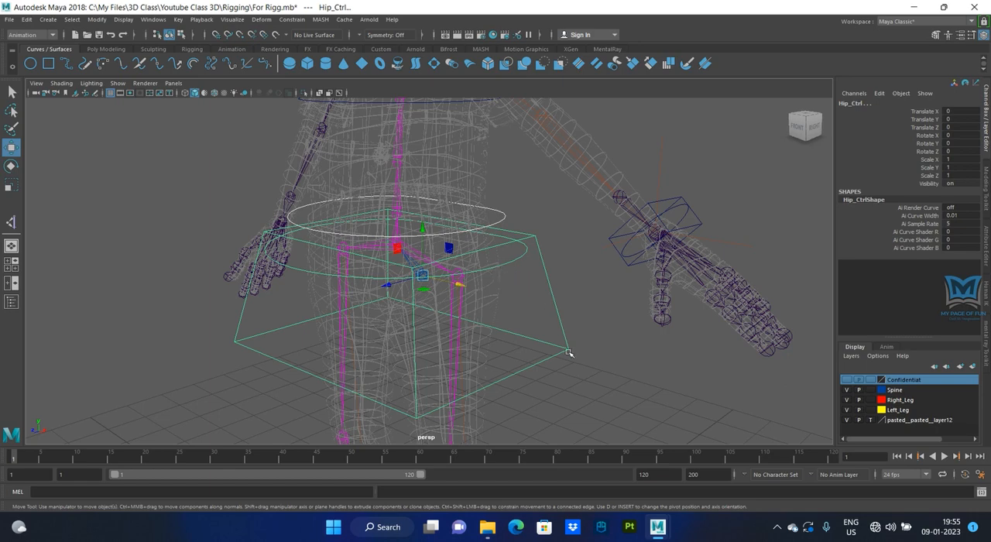
key(p)
drag(553, 332, 582, 384)
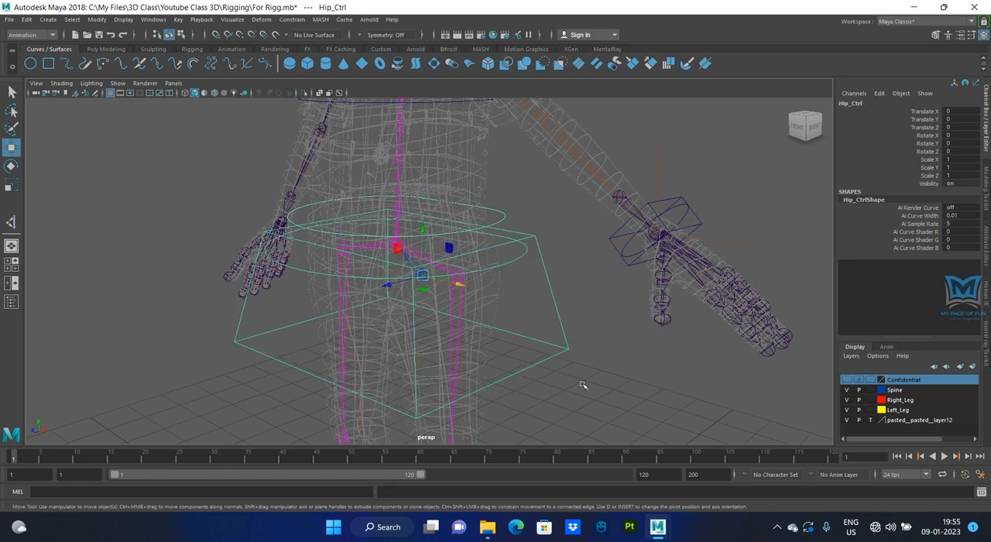
- Parent the round chest curve under Hip_Ctrl and select Hip_Ctrl
alt+drag(554, 316, 451, 213)
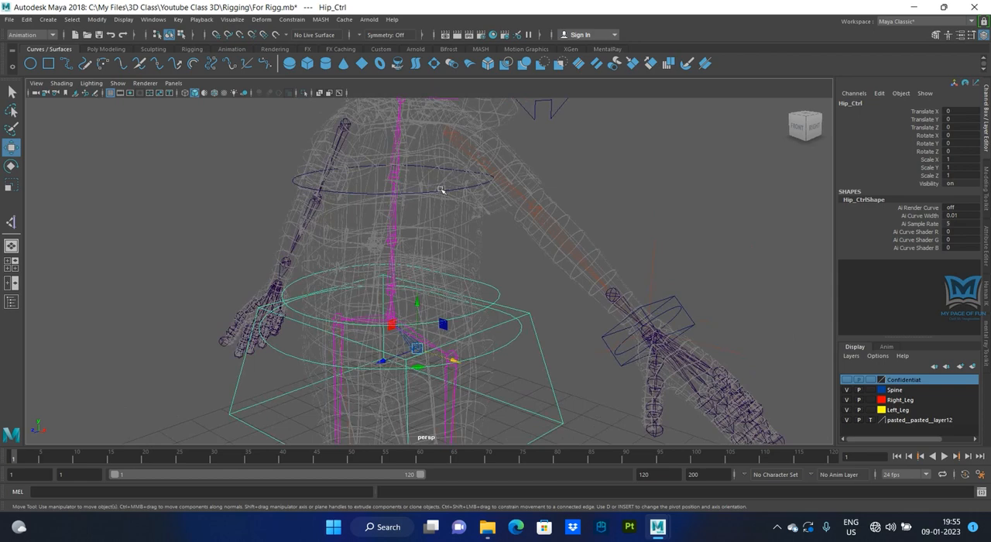
click(441, 190)
shift+click(549, 368)
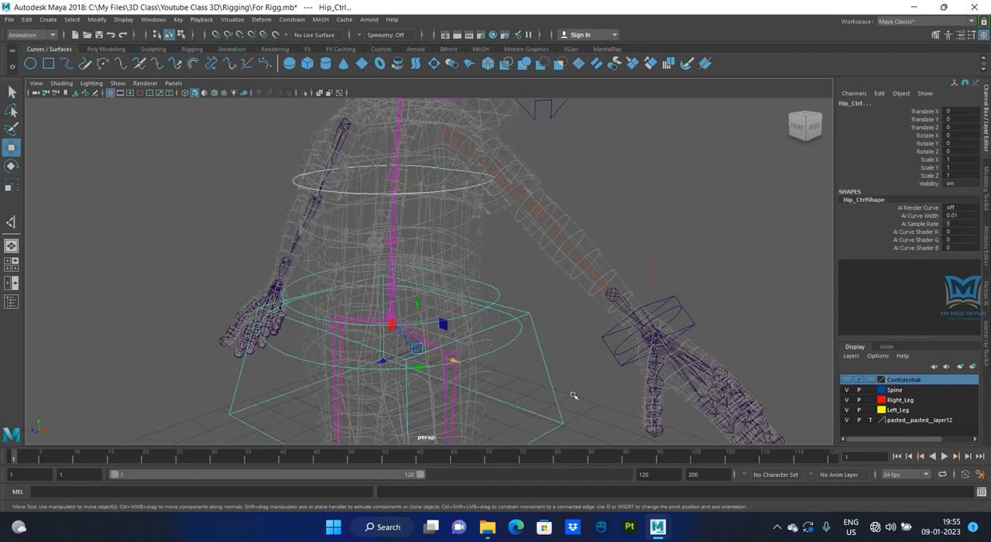
key(p)
click(547, 369)
- Test the chest curve's parenting by moving Hip_Ctrl along its X axis and undo the move
scroll(386, 331, down, 5)
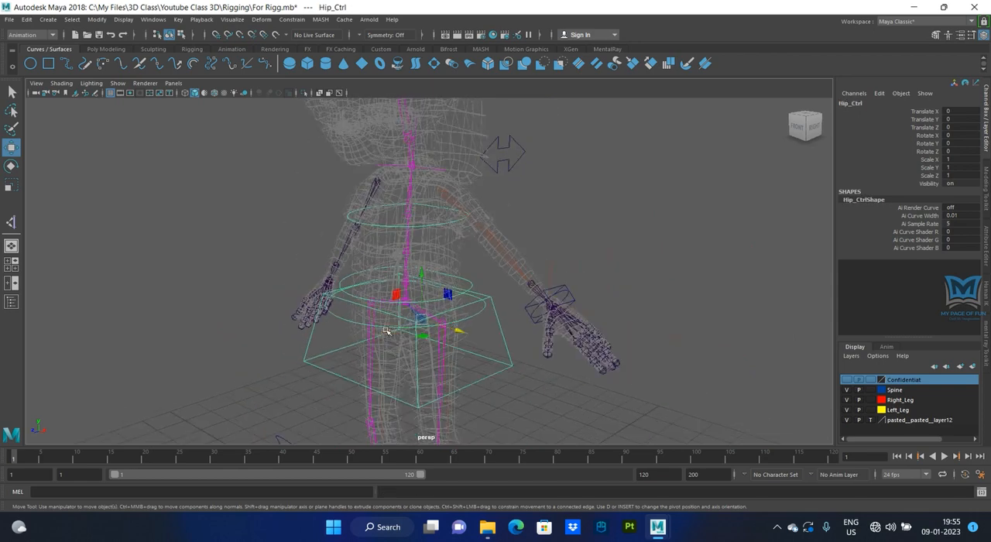
drag(449, 328, 474, 333)
key(ctrl+z)
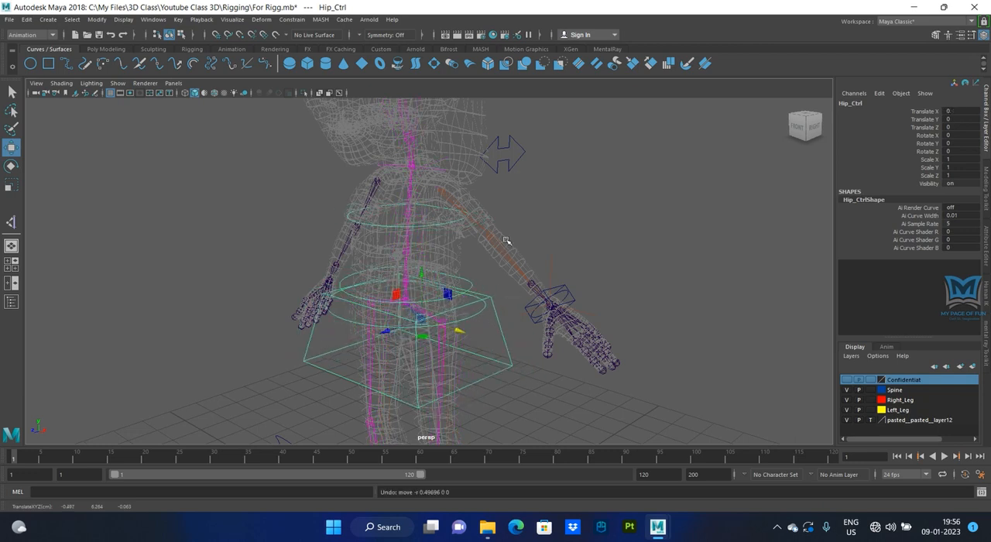
- Parent the arrow-shaped Back_Ctrl behind the neck under Hip_Ctrl and select Hip_Ctrl
click(503, 152)
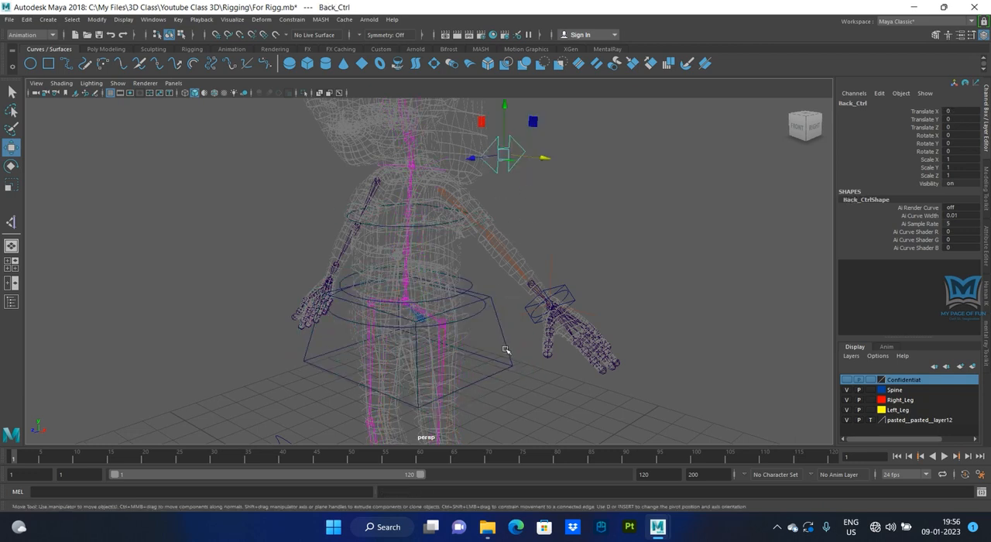
click(505, 350)
key(ctrl+z)
drag(503, 361, 537, 412)
- Test the whole control hierarchy by moving Hip_Ctrl along its X and Z axes, undoing each move
mouse_move(456, 329)
mouse_down()
mouse_move(435, 325)
mouse_move(474, 338)
mouse_move(457, 337)
mouse_up()
key(ctrl+z)
scroll(458, 337, down, 3)
drag(388, 319, 323, 371)
key(ctrl+z)
scroll(460, 369, down, 4)
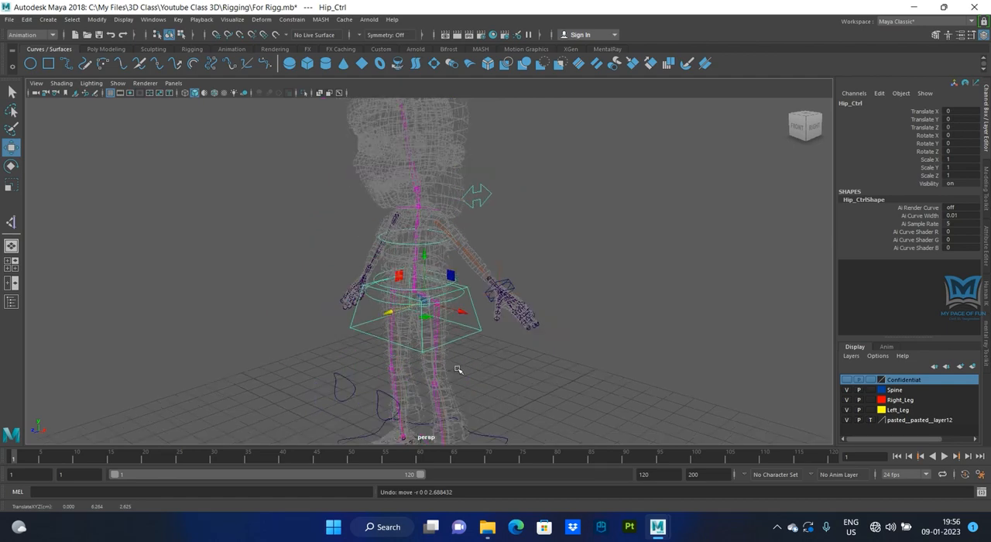
- Test the leg bending by lowering Hip_Ctrl along its Y axis in a side view, undoing each move
alt+drag(460, 370, 415, 365)
scroll(423, 296, up, 3)
drag(415, 258, 418, 317)
scroll(502, 370, down, 3)
alt+drag(503, 371, 478, 404)
key(ctrl+z)
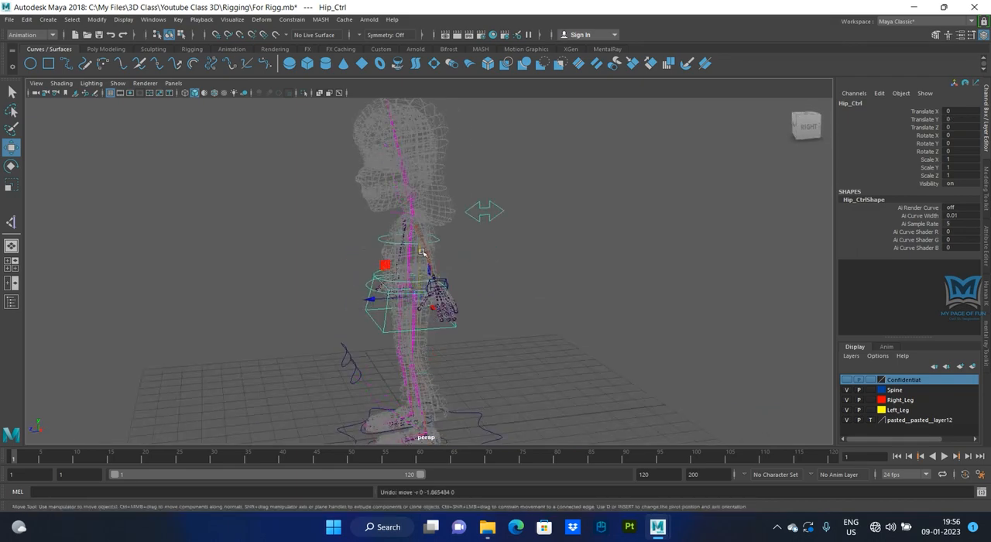
drag(423, 252, 428, 318)
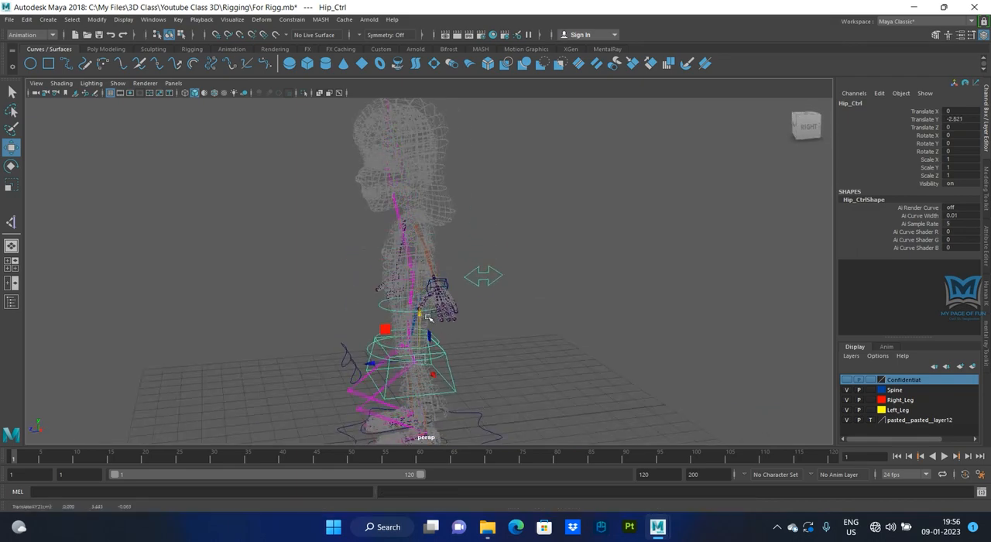
key(ctrl+z)
- Test a sitting pose by moving Hip_Ctrl down and backward along its Y and Z axes, and undo the moves
alt+drag(426, 354, 471, 360)
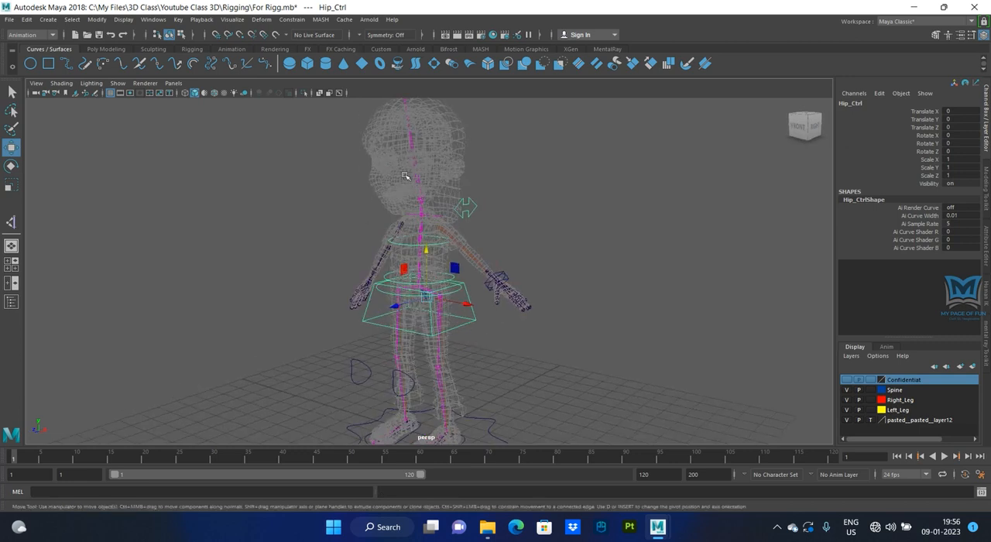
alt+drag(408, 199, 432, 336)
key(ctrl+z)
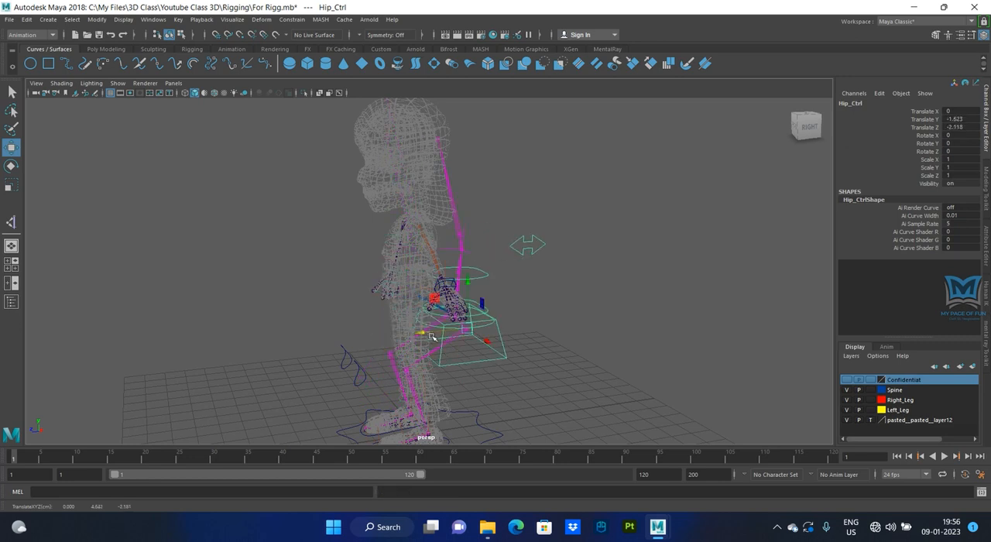
drag(469, 281, 471, 299)
alt+drag(477, 418, 477, 392)
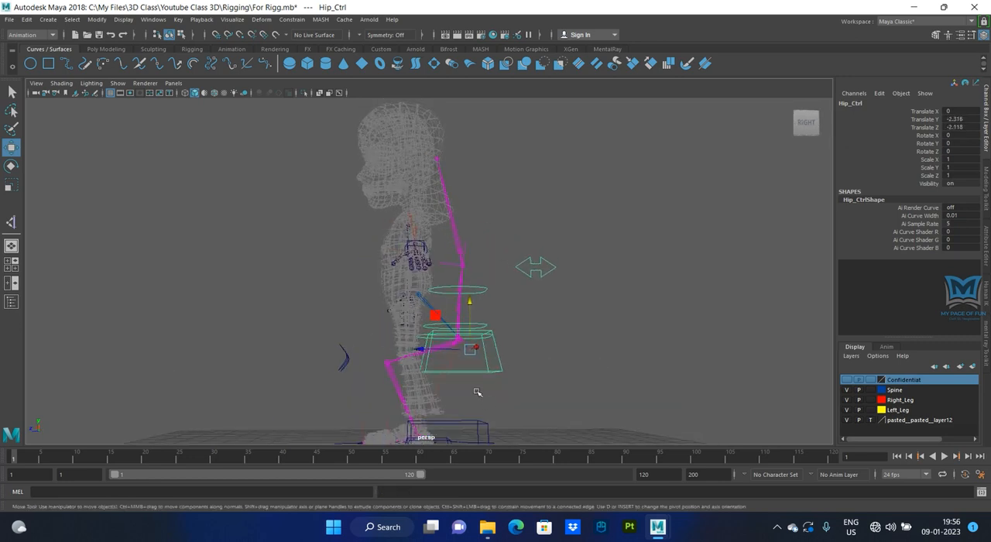
key(ctrl+z)
key(ctrl+z)
key(ctrl+z)
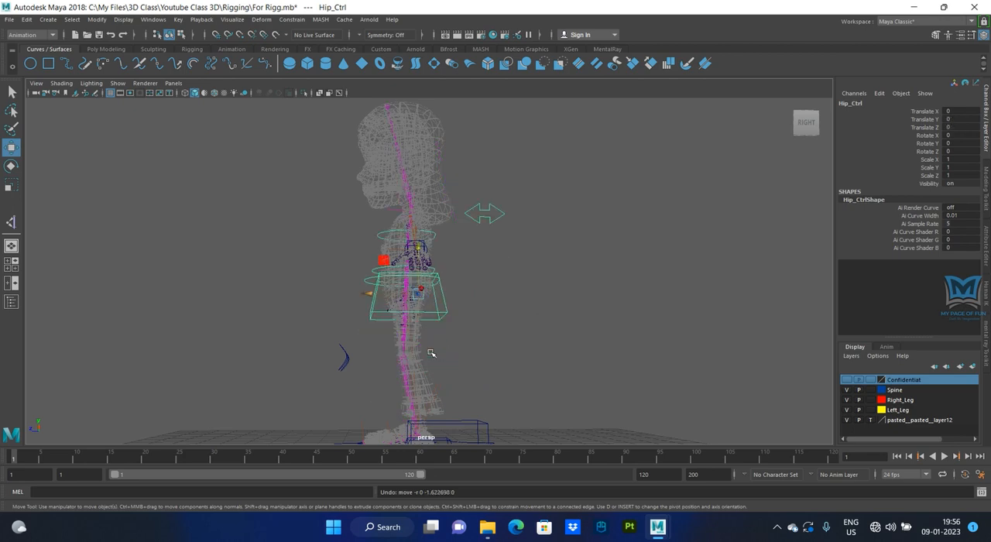
- Save the scene file For Rigg.mb
alt+drag(431, 353, 481, 373)
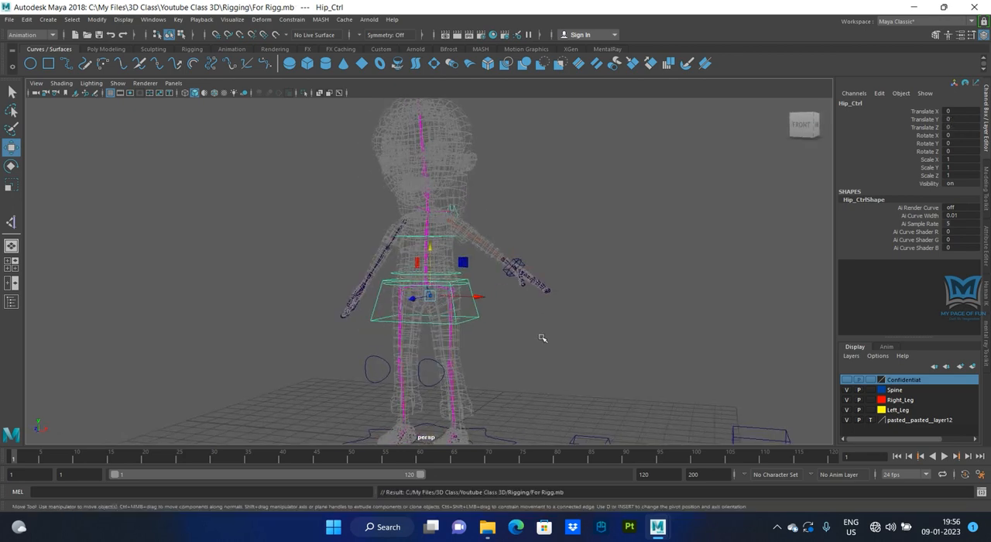
- Point-constrain the Root joint at the base of the spine to Hip_Ctrl
alt+drag(541, 338, 581, 361)
click(582, 359)
click(552, 329)
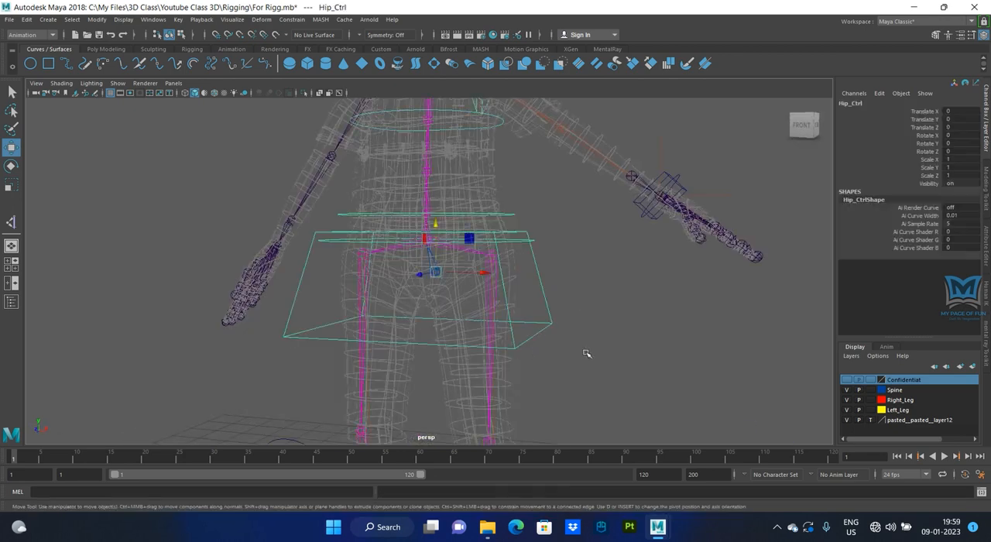
scroll(460, 358, up, 5)
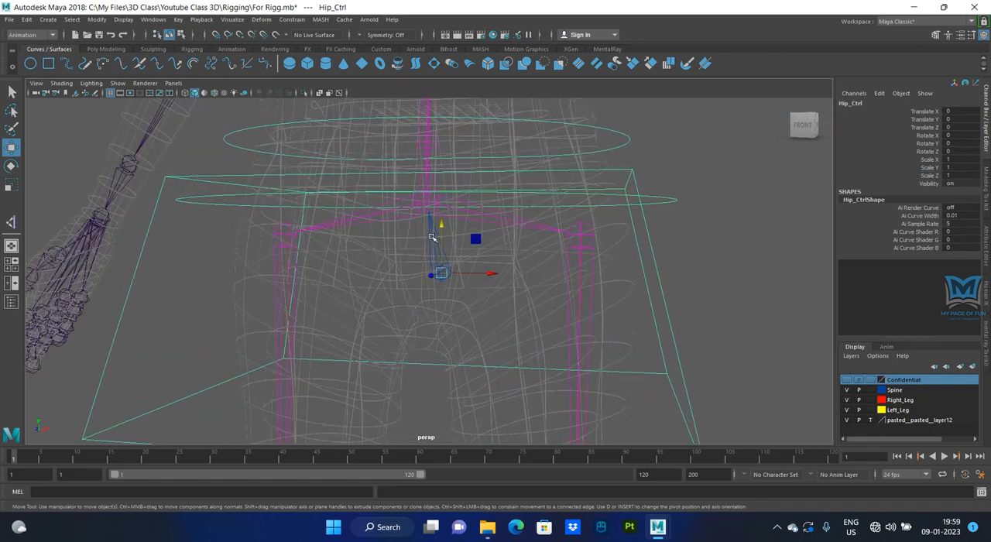
click(432, 234)
scroll(475, 343, down, 5)
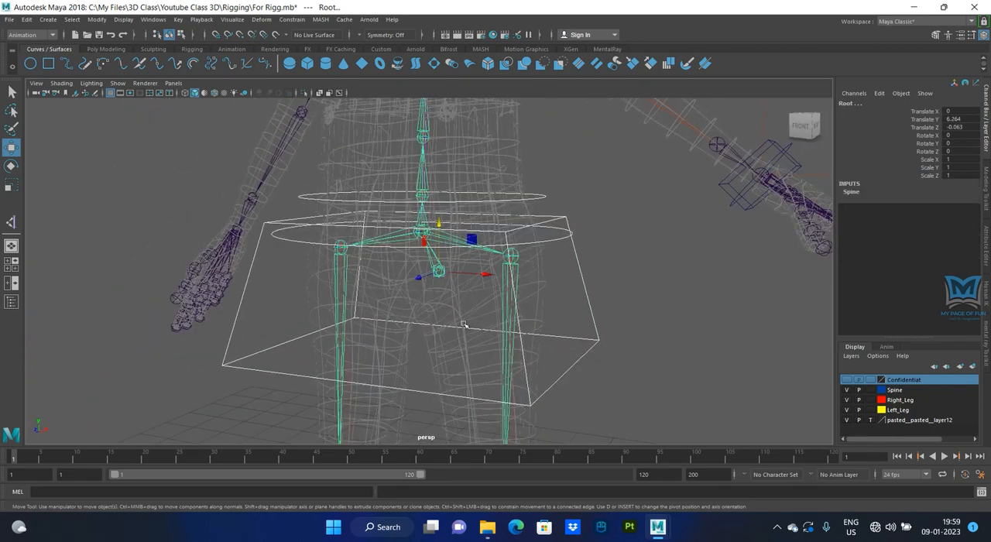
click(292, 20)
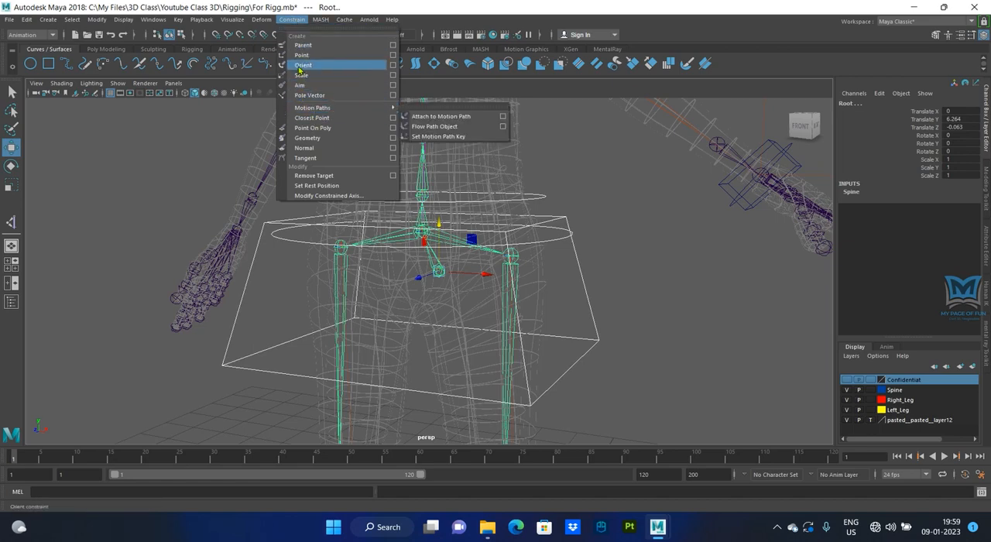
click(307, 51)
click(681, 340)
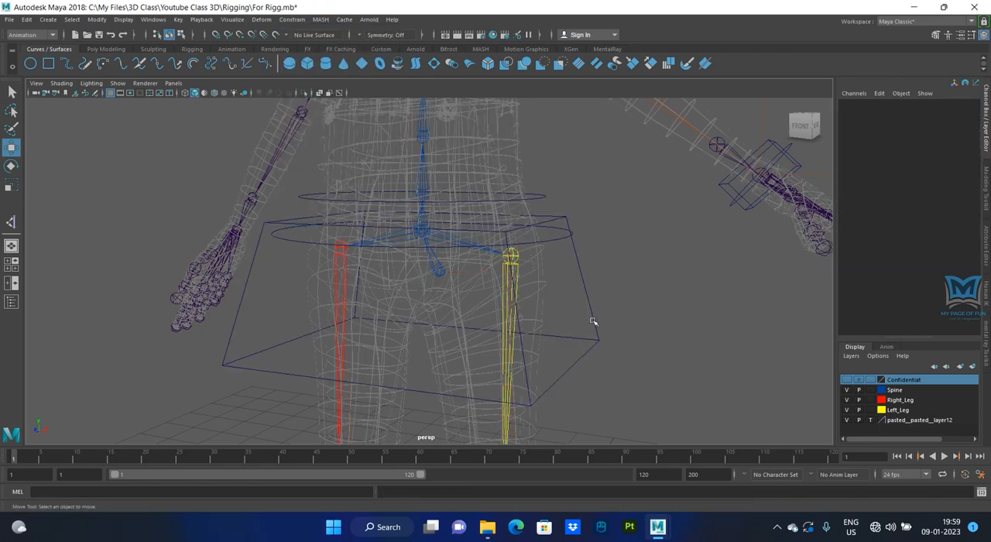
- Test the Root joint's constraint by moving Hip_Ctrl along its Y and Z axes, undoing each move
click(593, 324)
scroll(621, 374, down, 5)
alt+drag(621, 374, 558, 368)
drag(437, 225, 470, 265)
key(ctrl+z)
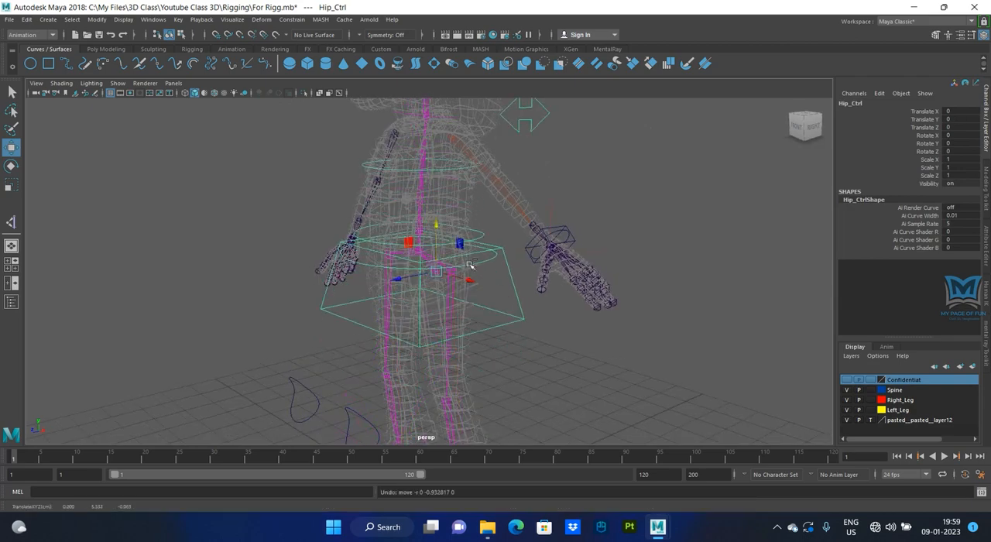
alt+drag(580, 356, 543, 359)
drag(392, 277, 604, 402)
key(ctrl+z)
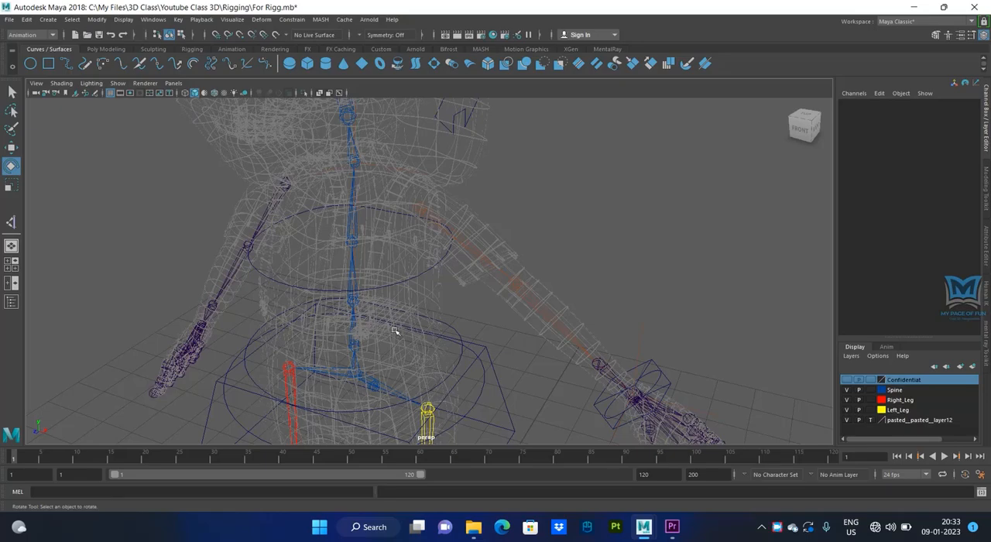
- Test the chest by rotating Chest_Ctrl freely and around its Y axis, undoing each rotation
alt+drag(408, 335, 391, 270)
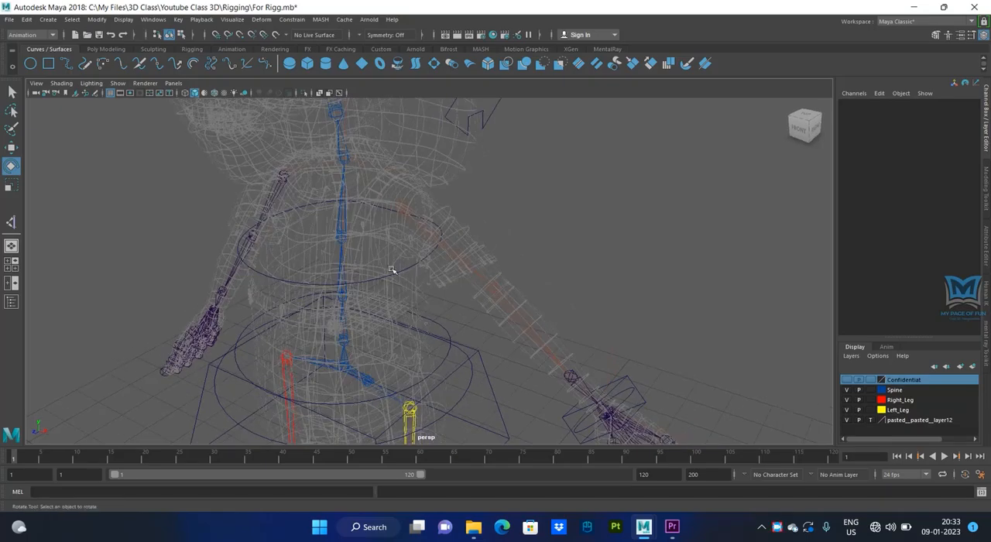
click(397, 271)
alt+drag(434, 308, 401, 248)
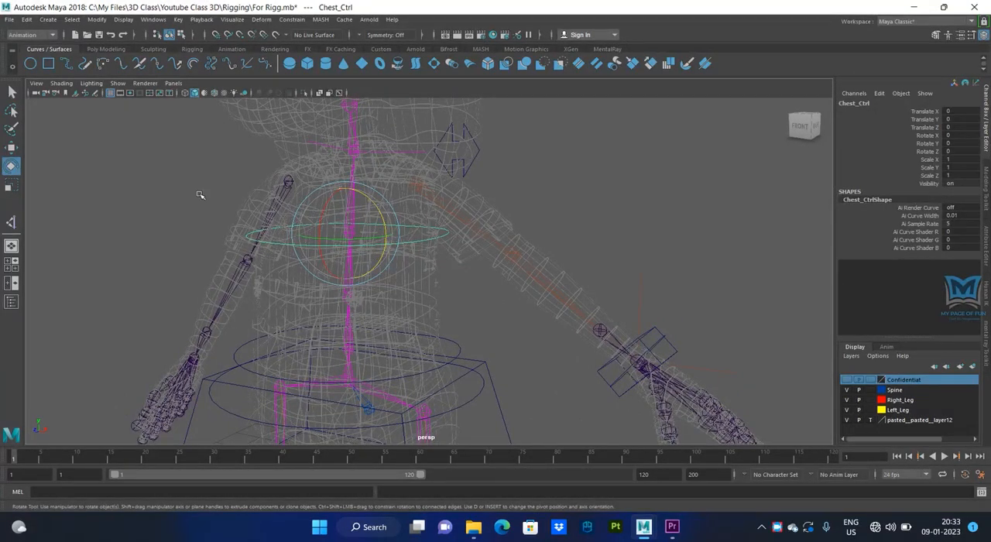
drag(364, 247, 323, 254)
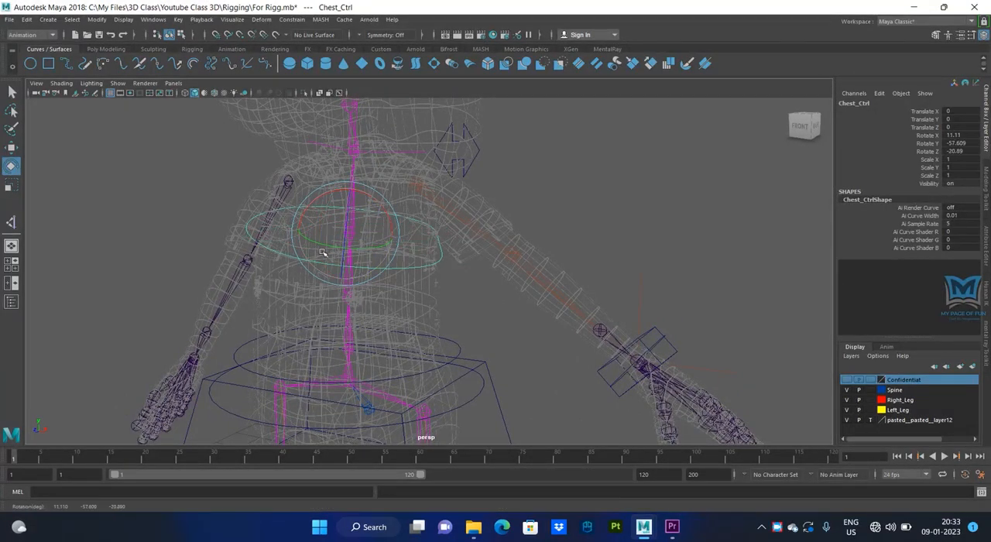
key(ctrl+z)
alt+drag(341, 307, 370, 313)
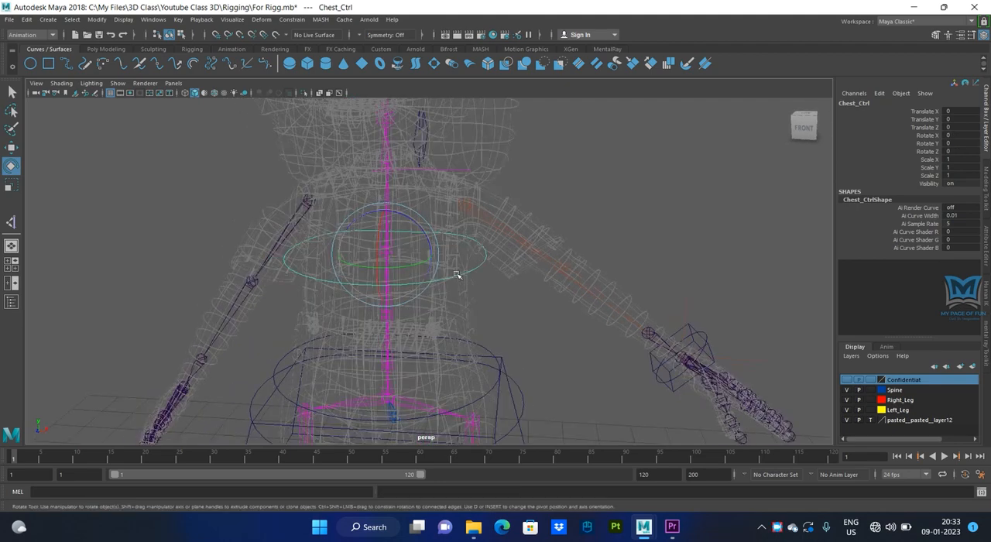
drag(416, 270, 425, 339)
key(ctrl+z)
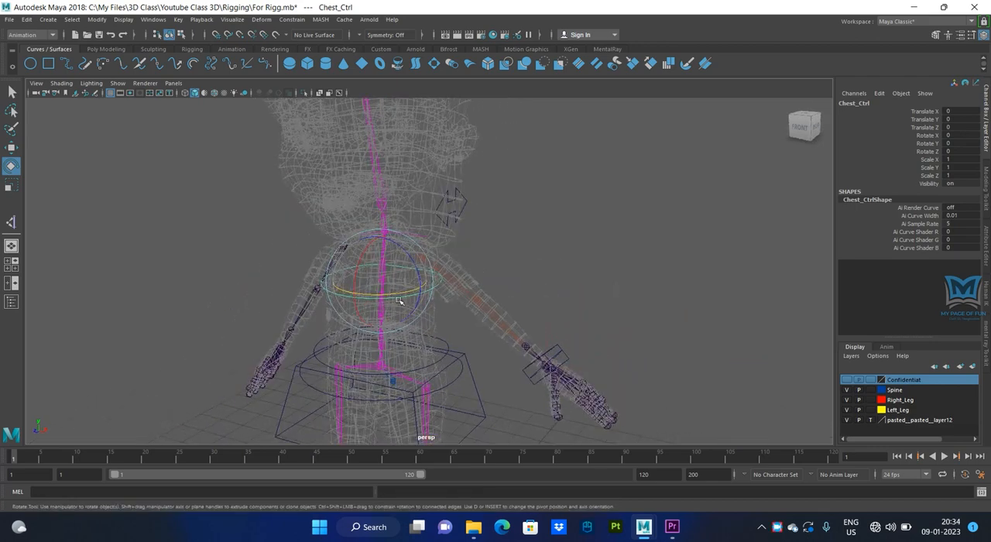
drag(402, 297, 385, 304)
key(ctrl+z)
- Select the spine's ikHandle2, test its Twist attribute interactively, and undo the change
alt+middle_drag(449, 272, 460, 314)
scroll(459, 313, up, 2)
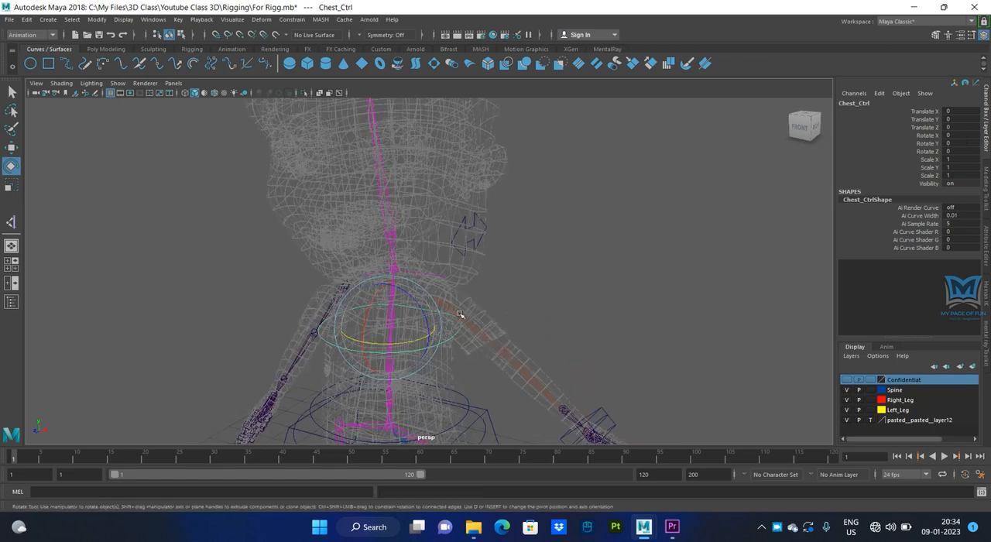
alt+drag(442, 294, 445, 283)
click(458, 275)
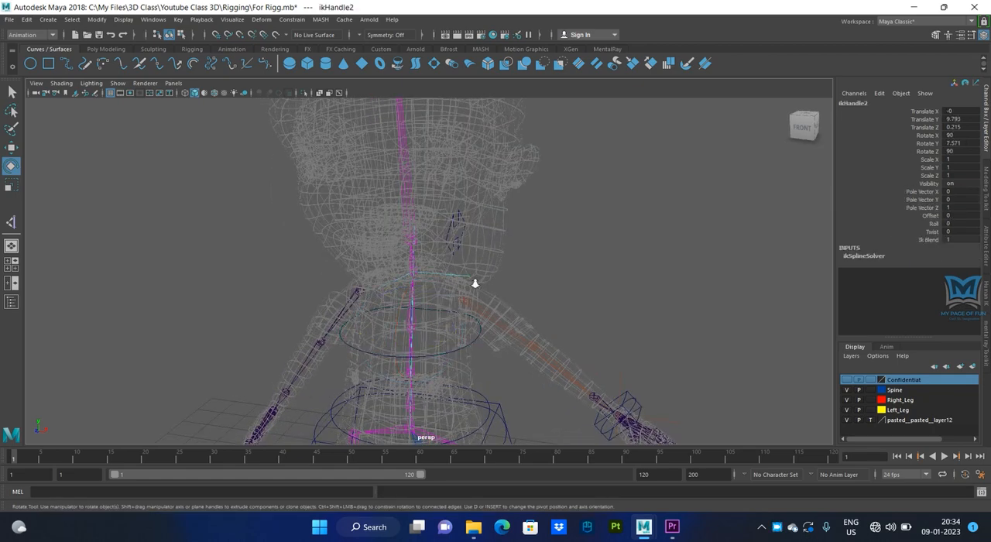
scroll(487, 288, up, 3)
alt+middle_drag(499, 300, 493, 295)
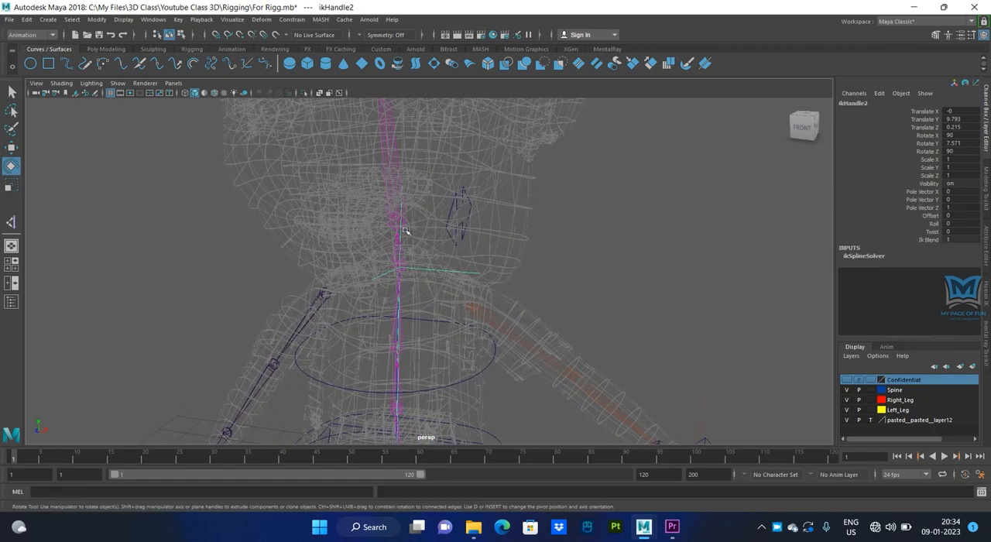
alt+drag(573, 286, 333, 242)
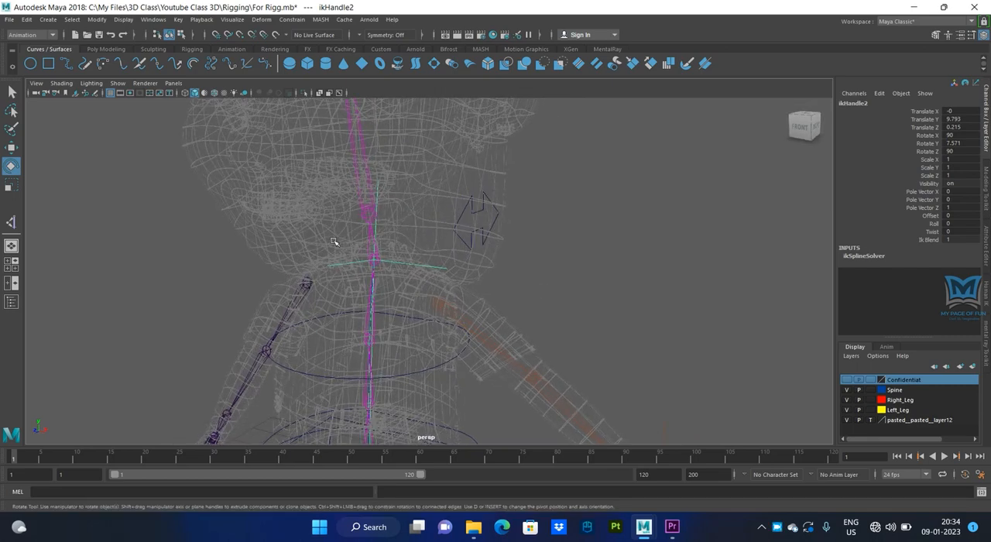
click(921, 232)
middle_drag(622, 268, 604, 289)
key(ctrl+z)
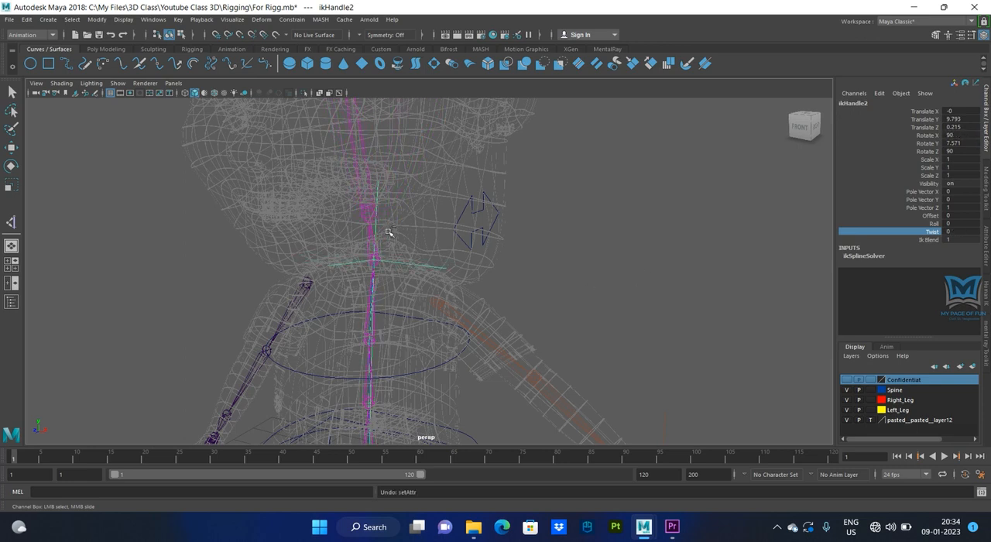
- Test the upper body by moving Chest_Ctrl along its axes, undoing each move
key(f)
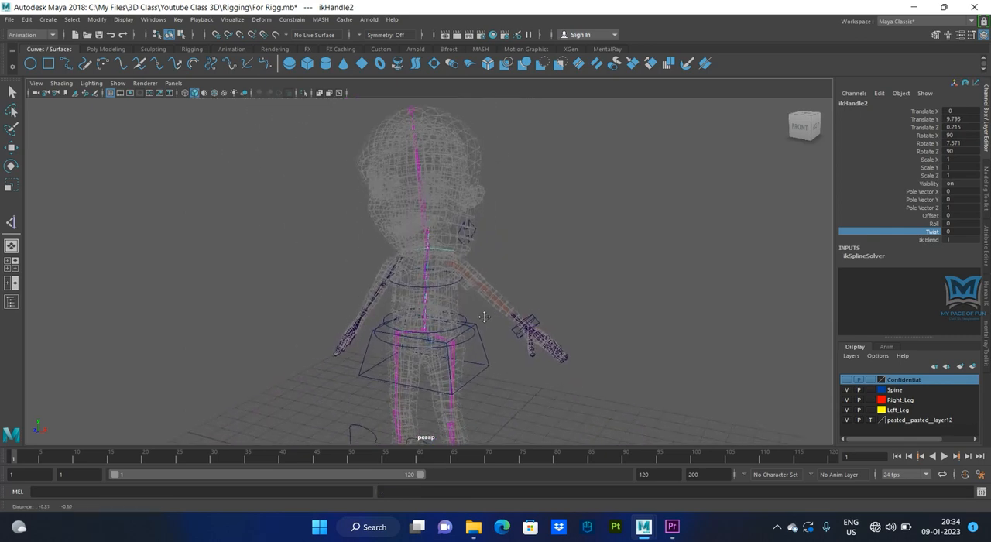
click(441, 285)
key(e)
key(f)
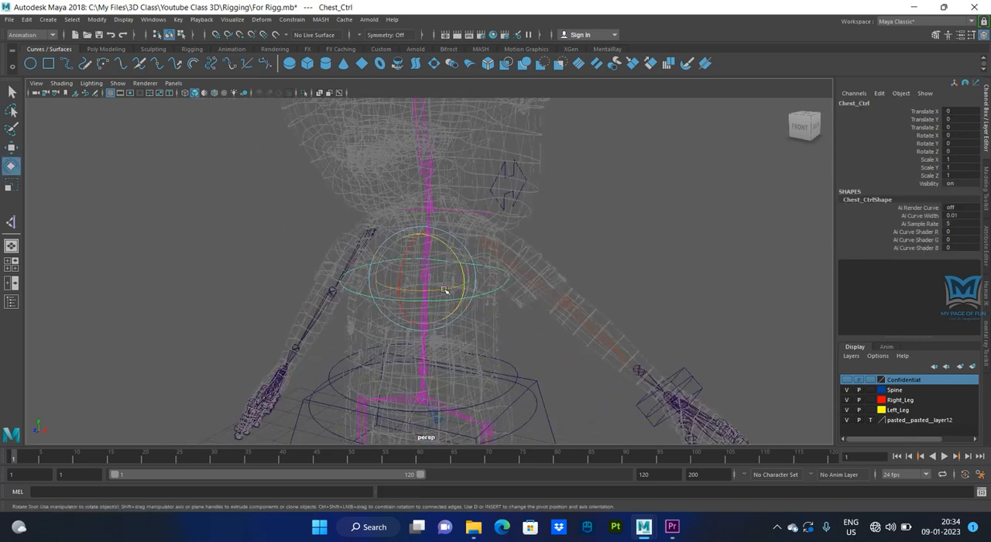
key(w)
drag(470, 284, 380, 291)
key(ctrl+z)
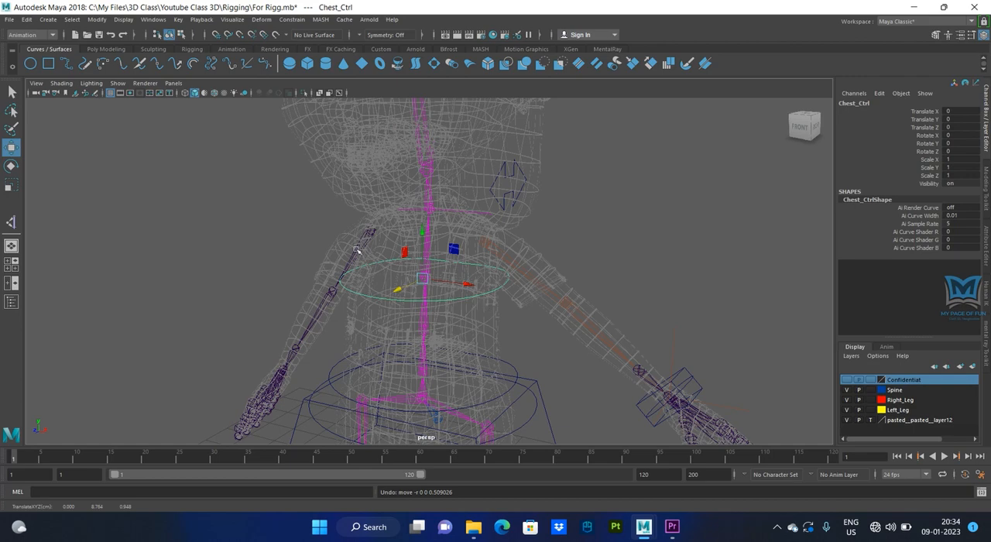
- Clear the selection and open the Connection Editor, placing it clear of the character's torso
alt+drag(406, 347, 436, 350)
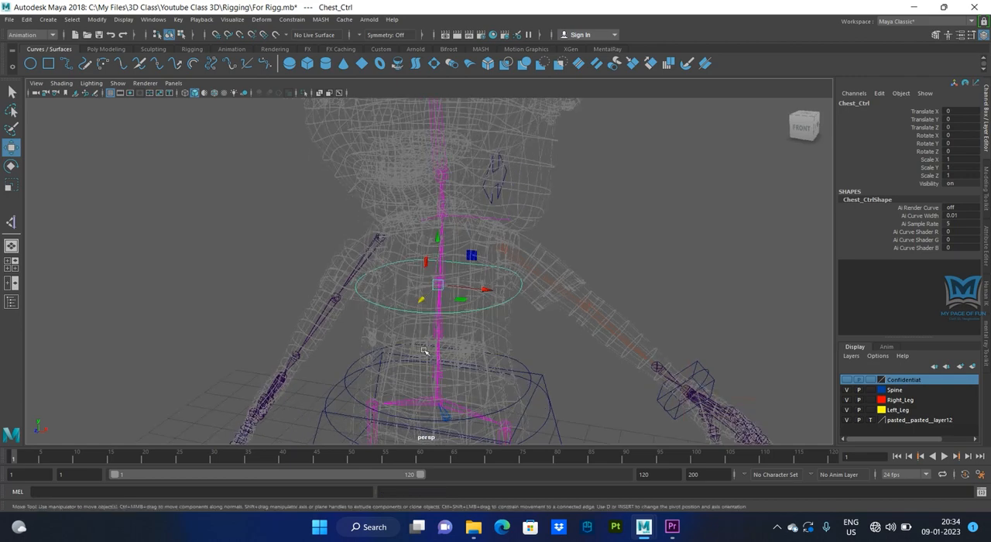
click(614, 261)
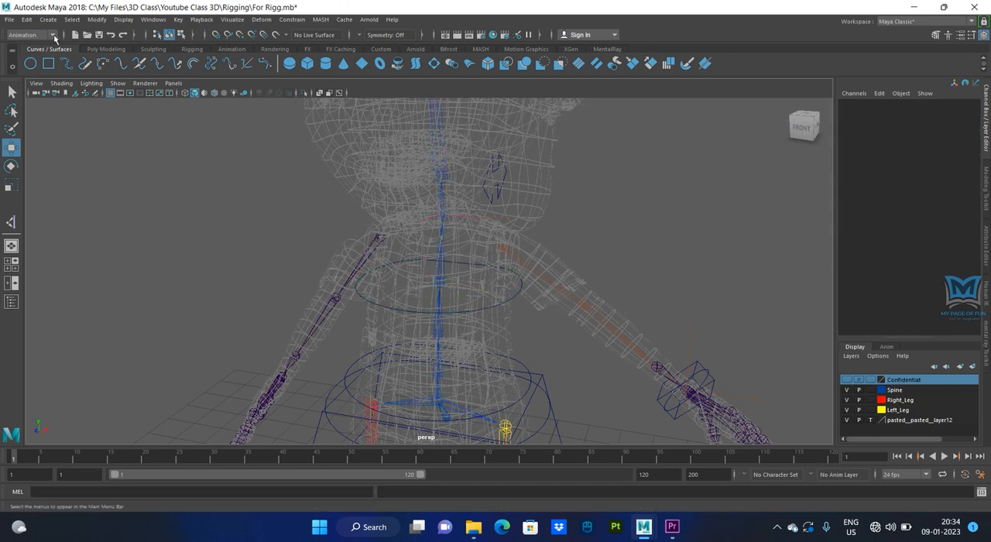
click(153, 19)
mouse_move(174, 56)
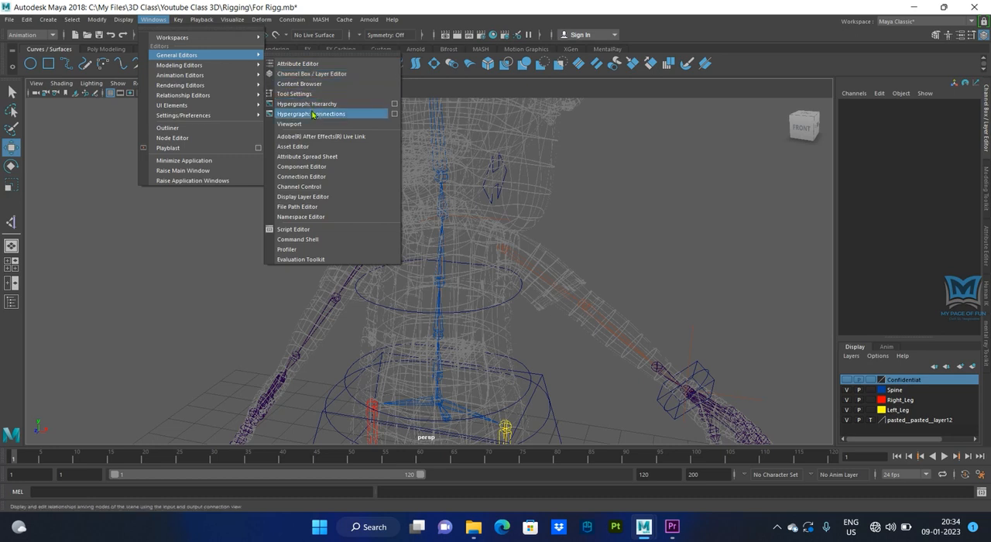
click(303, 179)
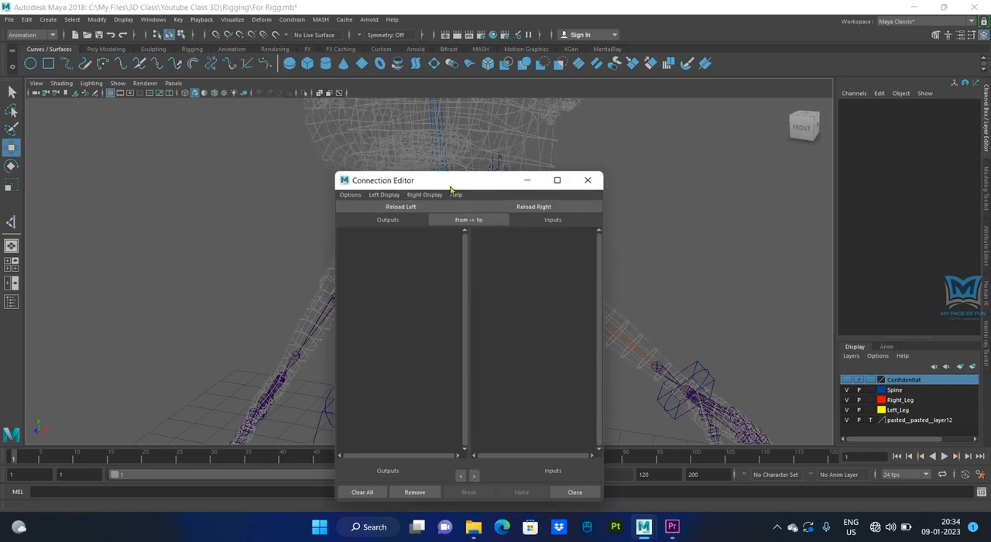
drag(465, 184, 209, 104)
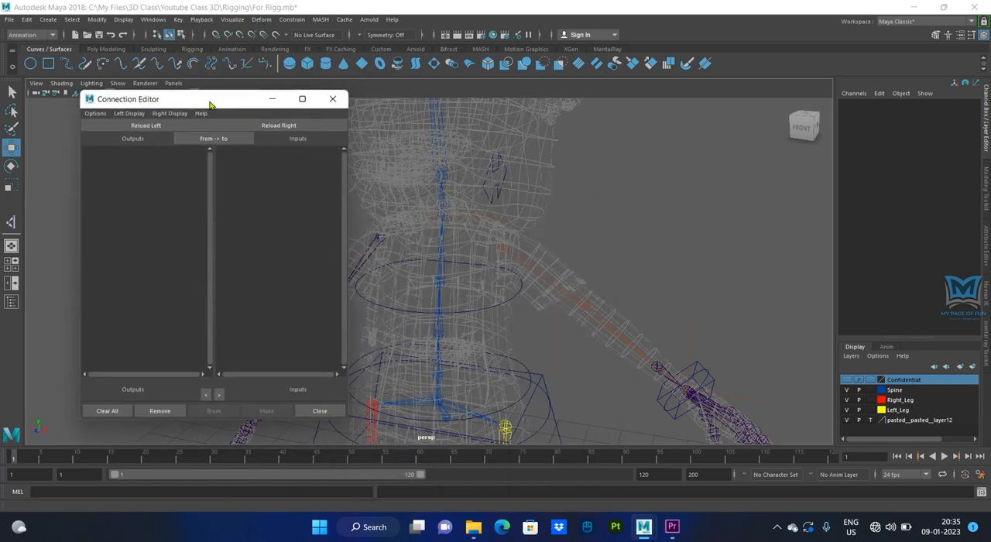
- Load Chest_Ctrl as the output object and ikHandle2 as the input object in the Connection Editor
click(511, 301)
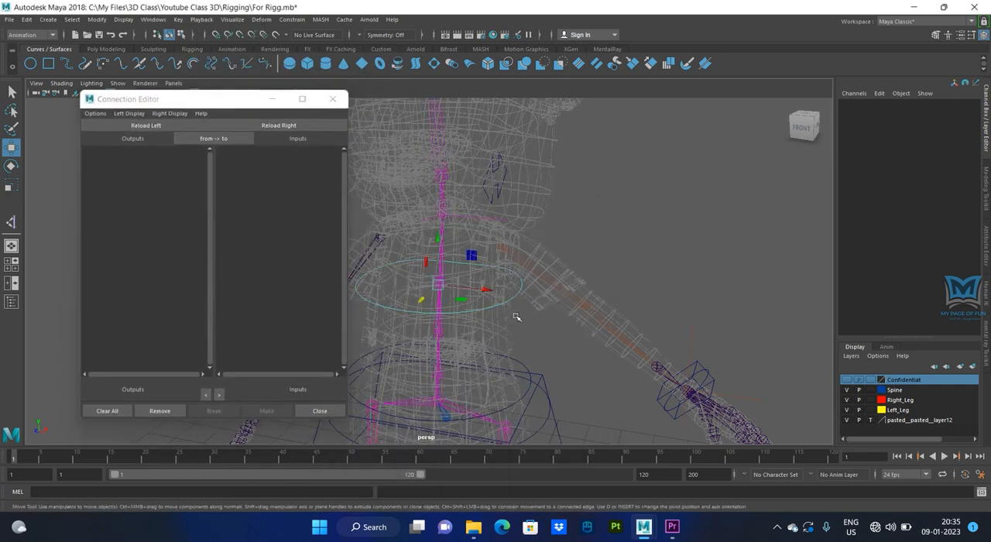
alt+drag(518, 318, 564, 336)
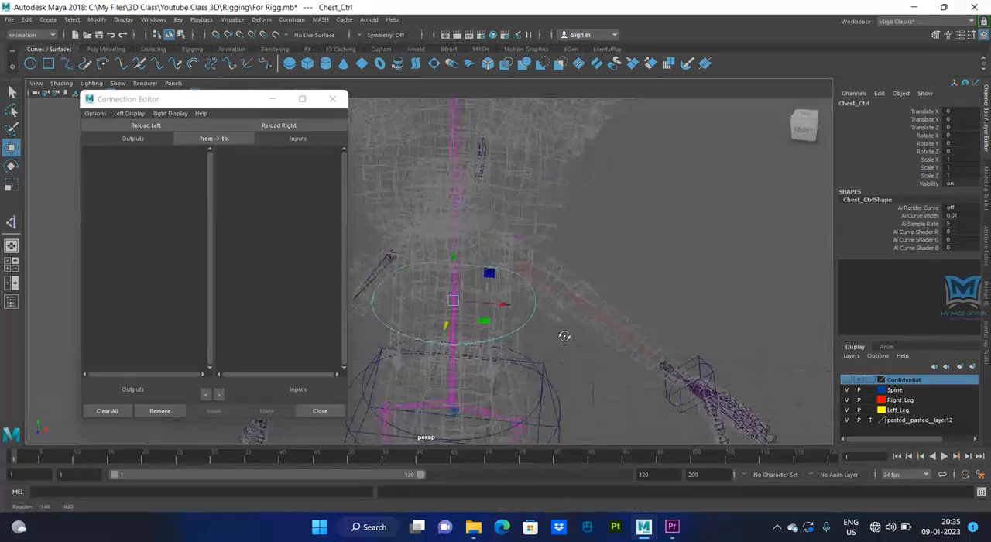
click(147, 126)
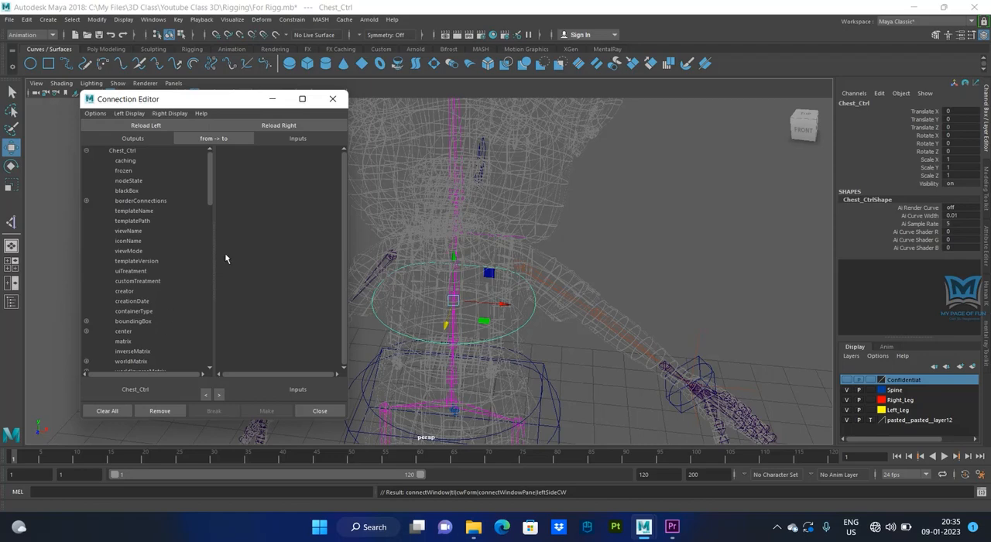
click(516, 248)
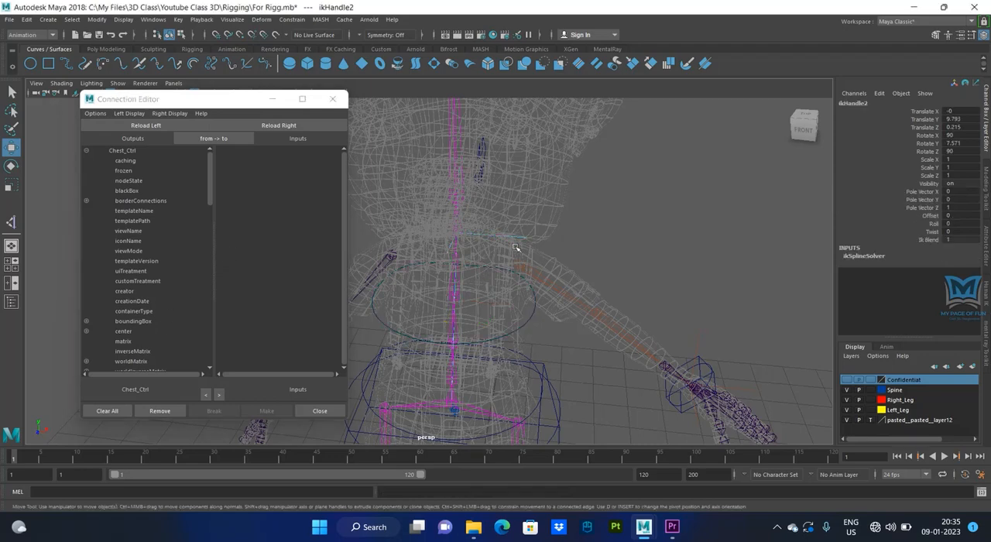
click(275, 126)
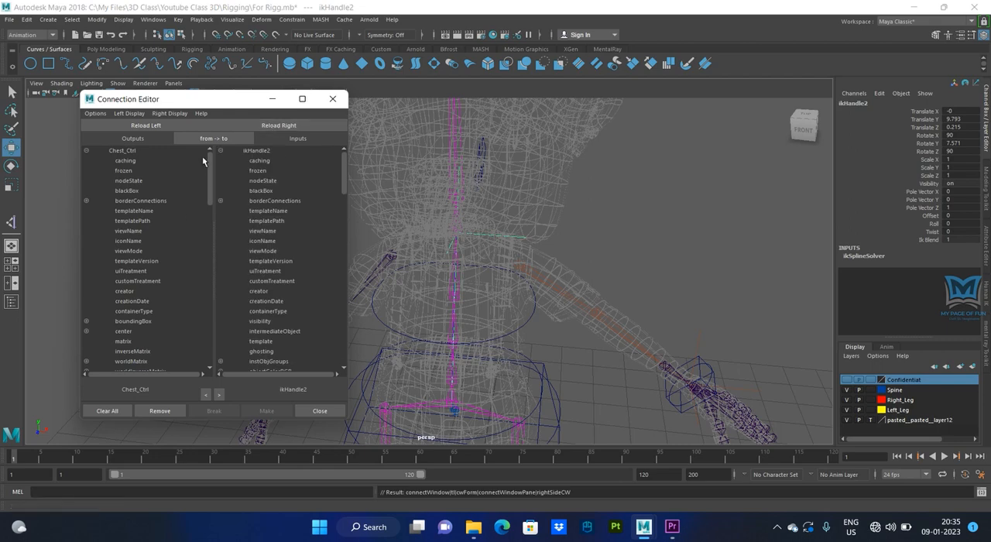
- Expand the rotate attribute of Chest_Ctrl among the Connection Editor's outputs
drag(209, 176, 209, 199)
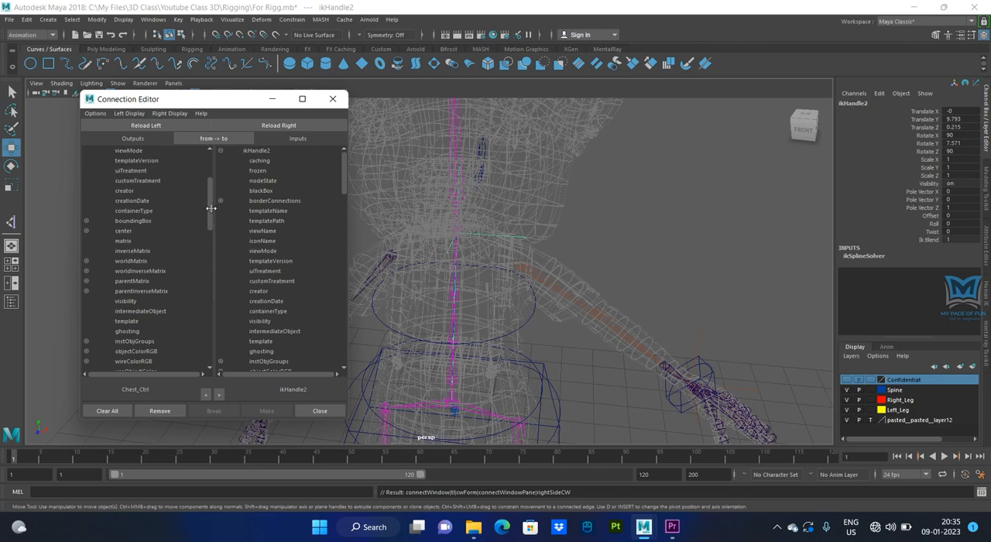
drag(210, 208, 212, 282)
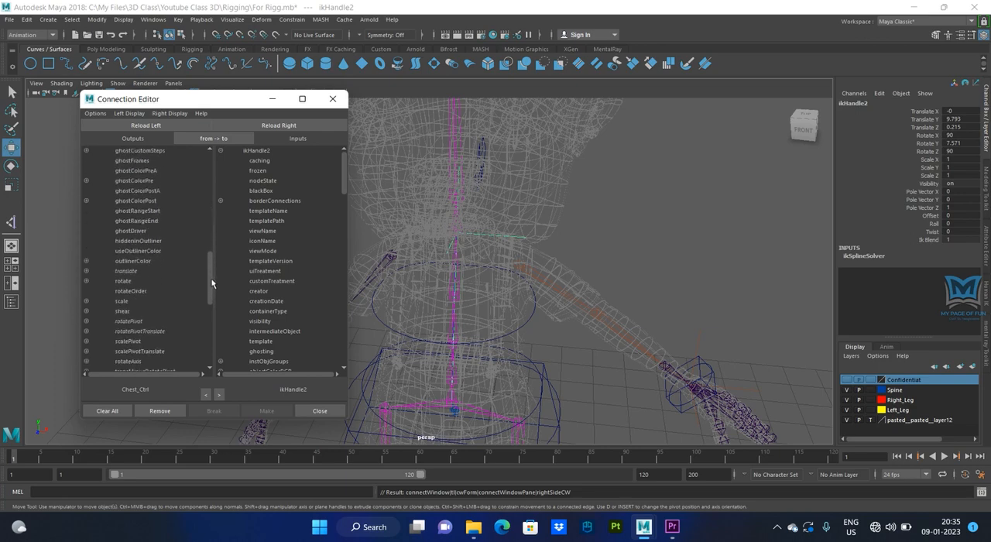
click(86, 281)
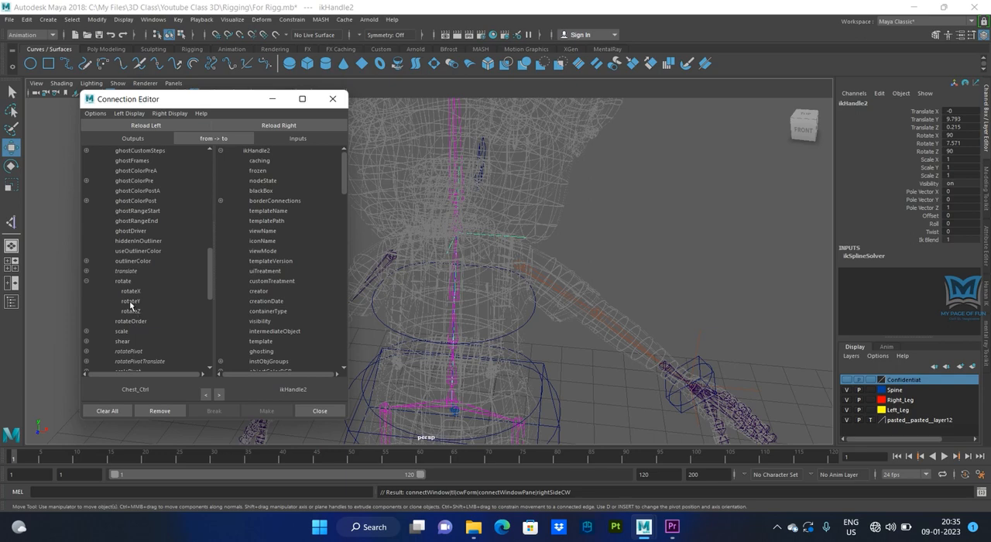
- Test-rotate Chest_Ctrl about its Y axis by about 19 degrees, and undo the rotation
click(526, 321)
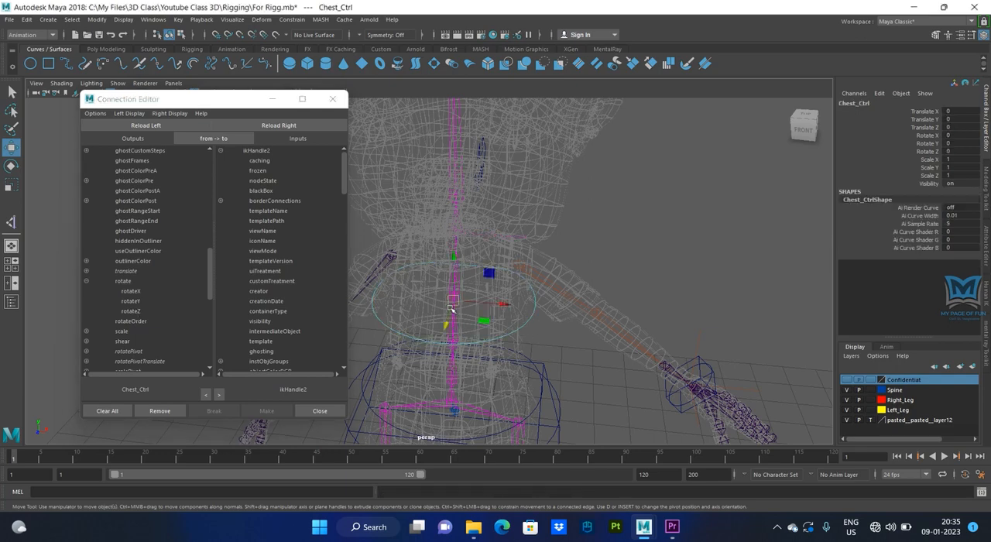
key(e)
drag(453, 326, 474, 329)
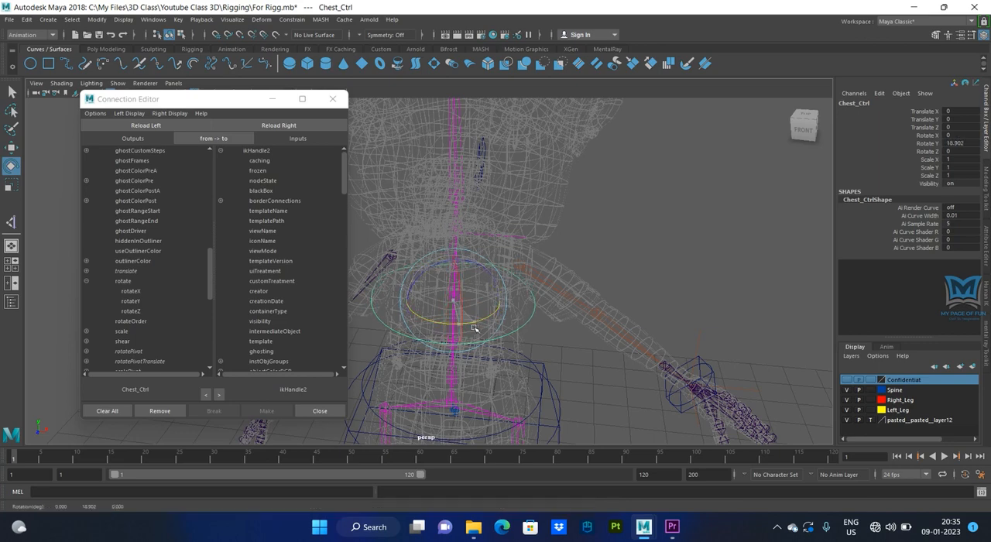
key(ctrl+z)
key(ctrl+z)
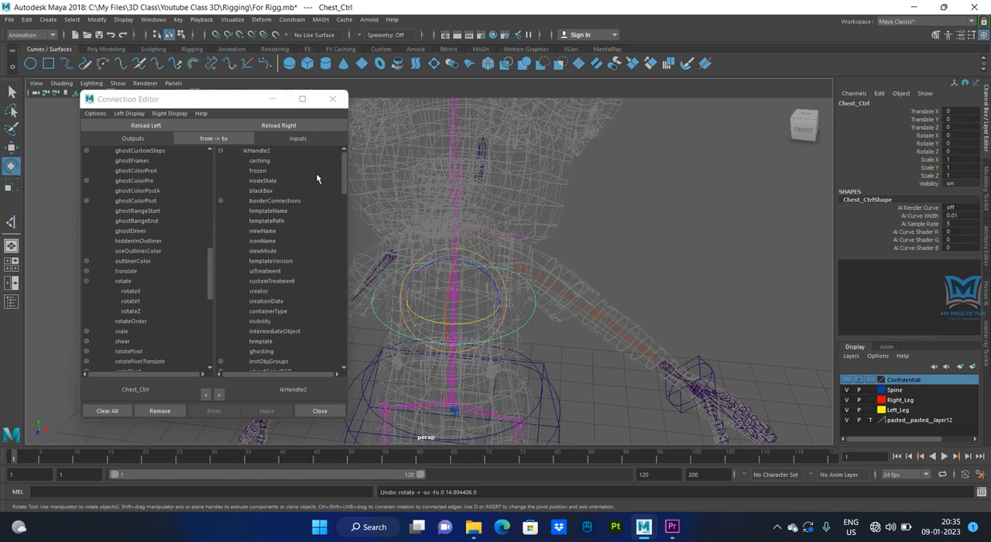
- Connect Chest_Ctrl's rotateY output to ikHandle2's twist input, and close the Connection Editor
drag(345, 170, 346, 175)
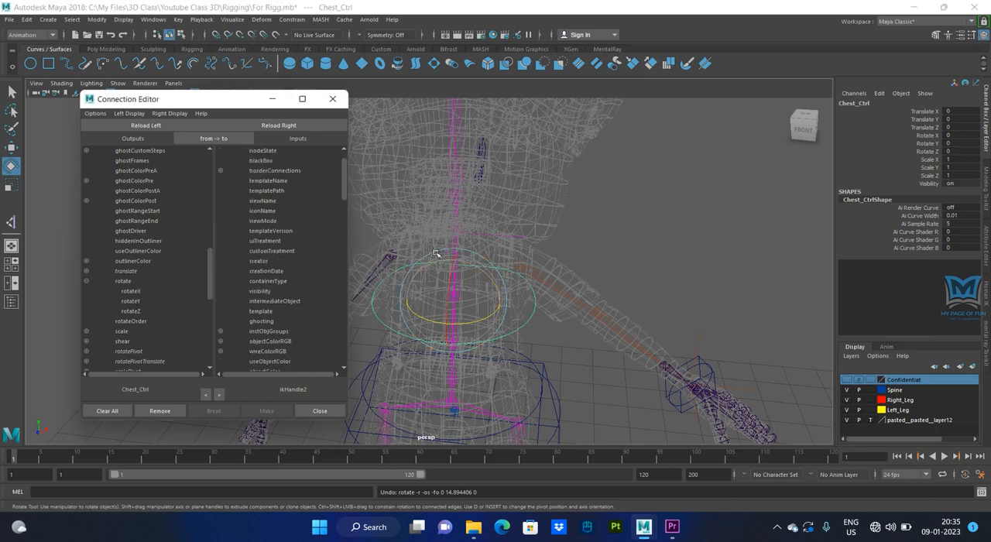
drag(343, 188, 336, 325)
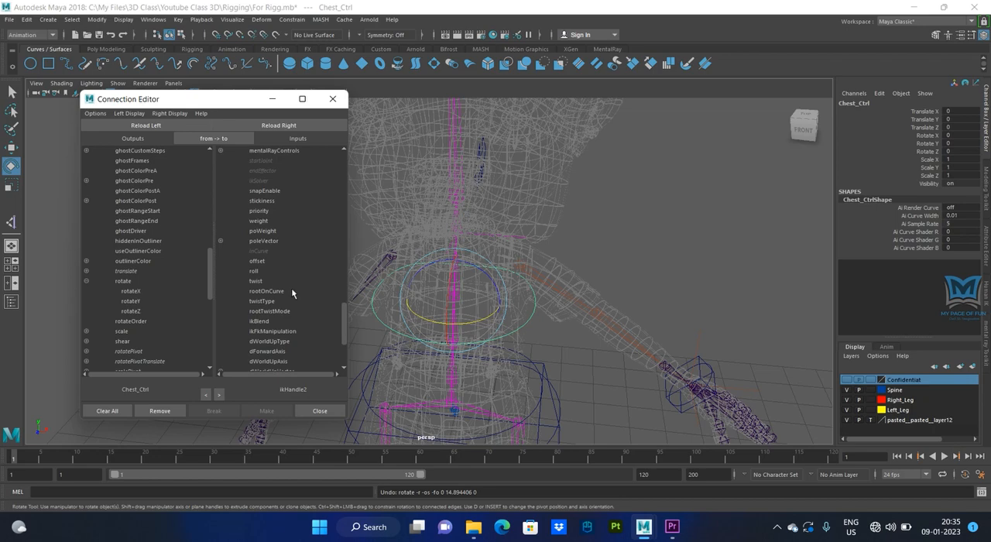
click(130, 302)
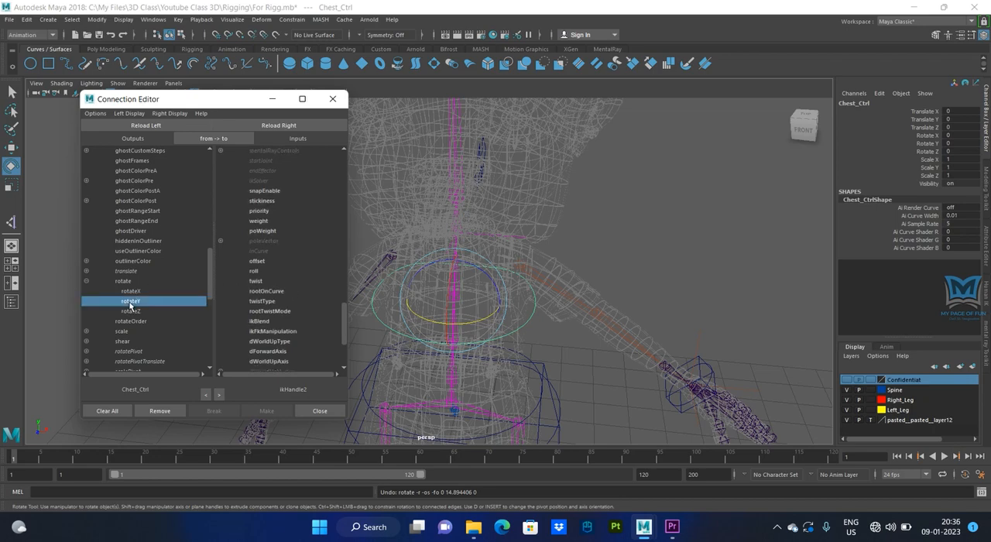
click(261, 282)
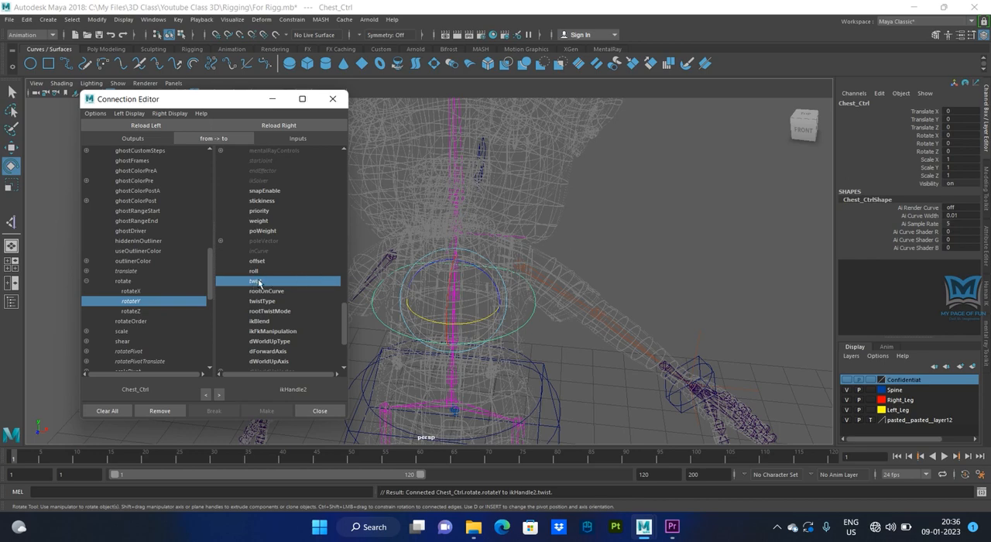
click(325, 409)
- Reselect Chest_Ctrl and test the twist connection by rotating it about 11 degrees around Y, undoing the rotation
click(621, 267)
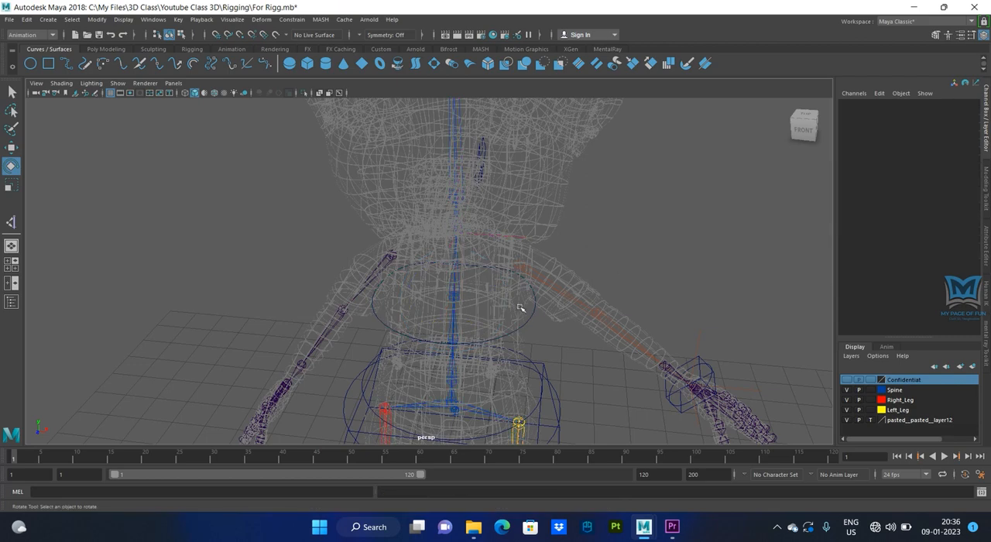
click(528, 320)
alt+drag(593, 338, 449, 317)
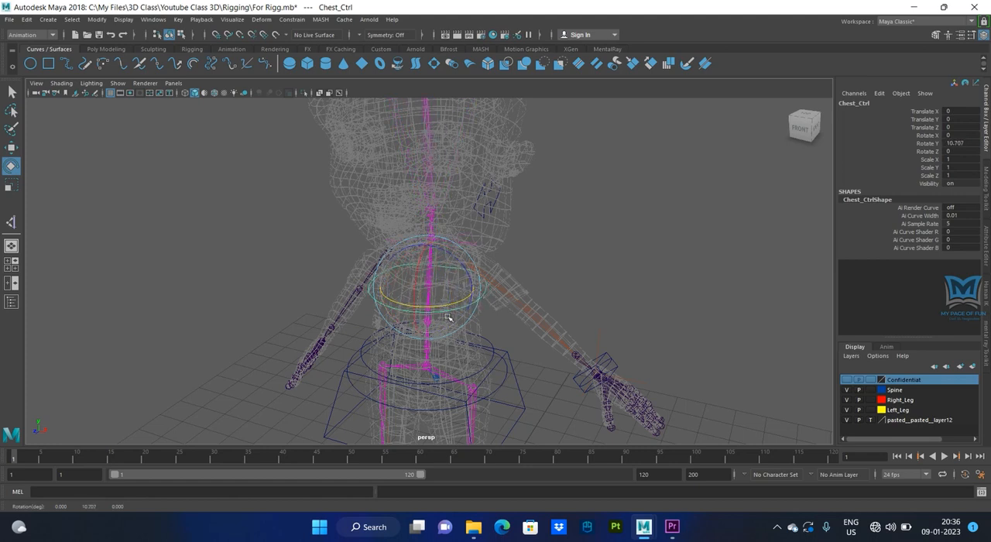
key(ctrl+z)
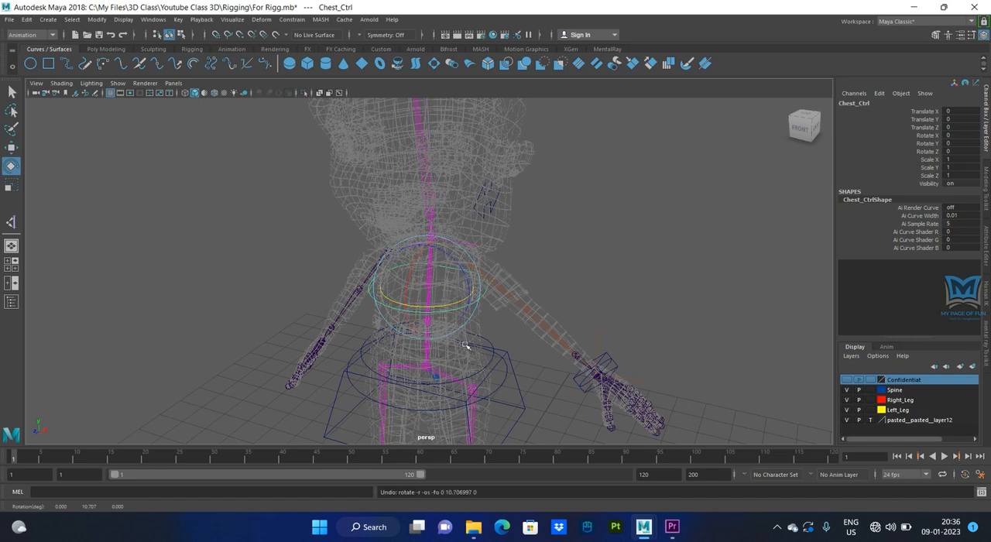
- Test the spine by moving Chest_Ctrl forward about 0.27 along Z, and undo the move
alt+drag(498, 353, 454, 353)
key(w)
drag(358, 299, 360, 339)
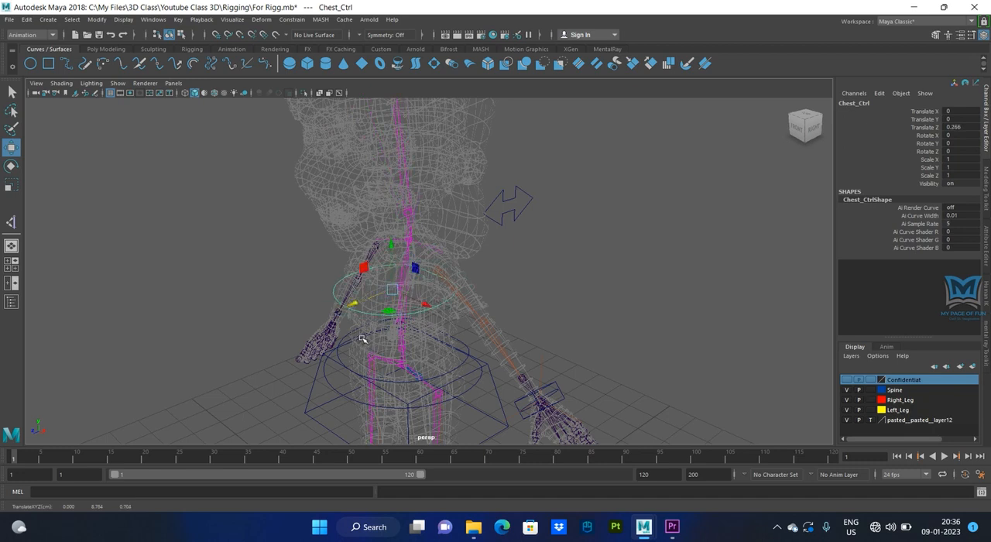
key(ctrl+z)
alt+drag(434, 332, 415, 328)
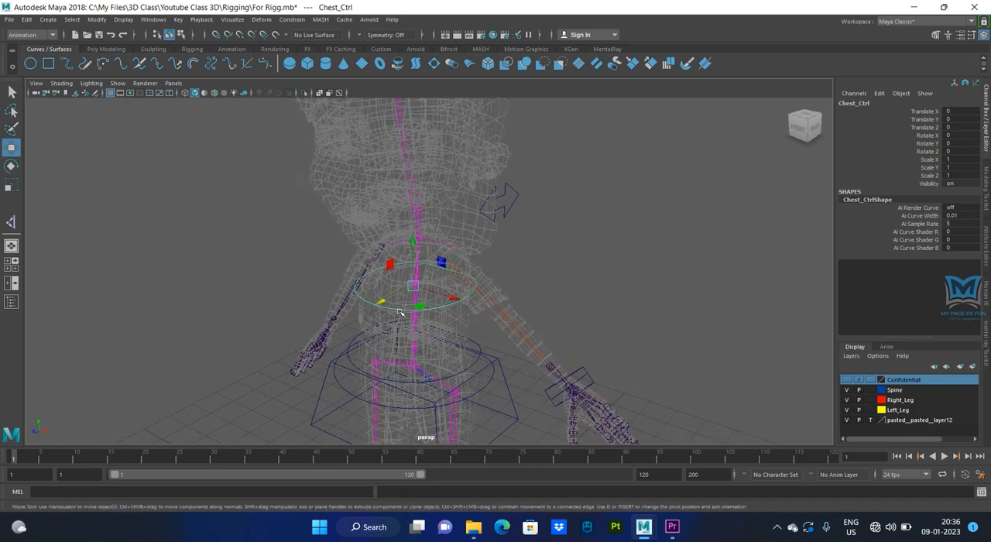
- Test a strong spine twist by rotating Chest_Ctrl about 74 degrees around Y, and undo it
key(e)
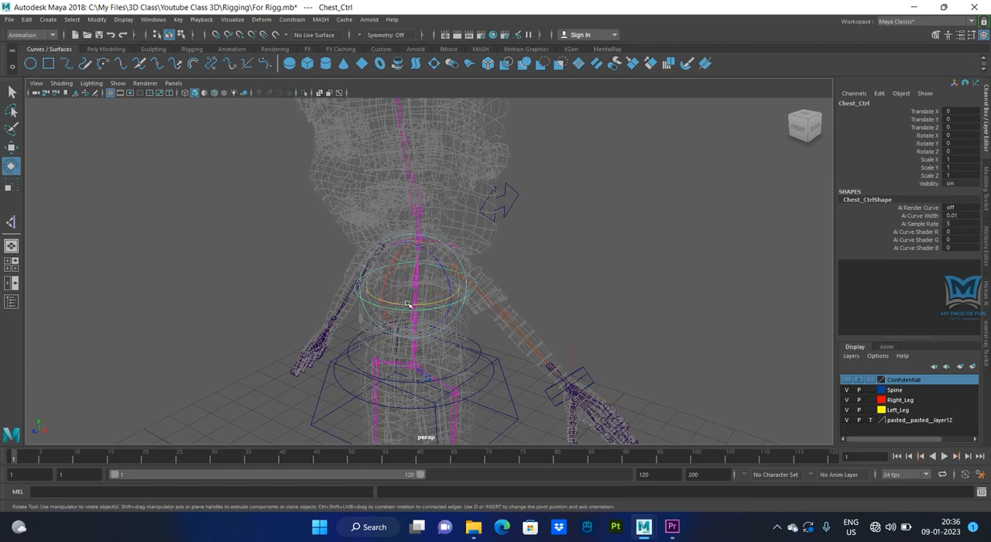
drag(408, 304, 453, 319)
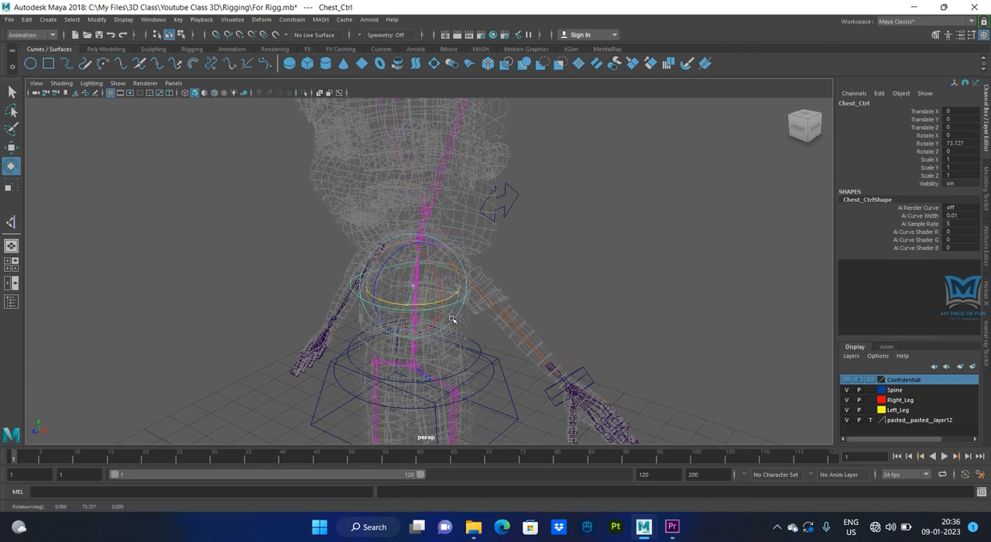
key(ctrl+z)
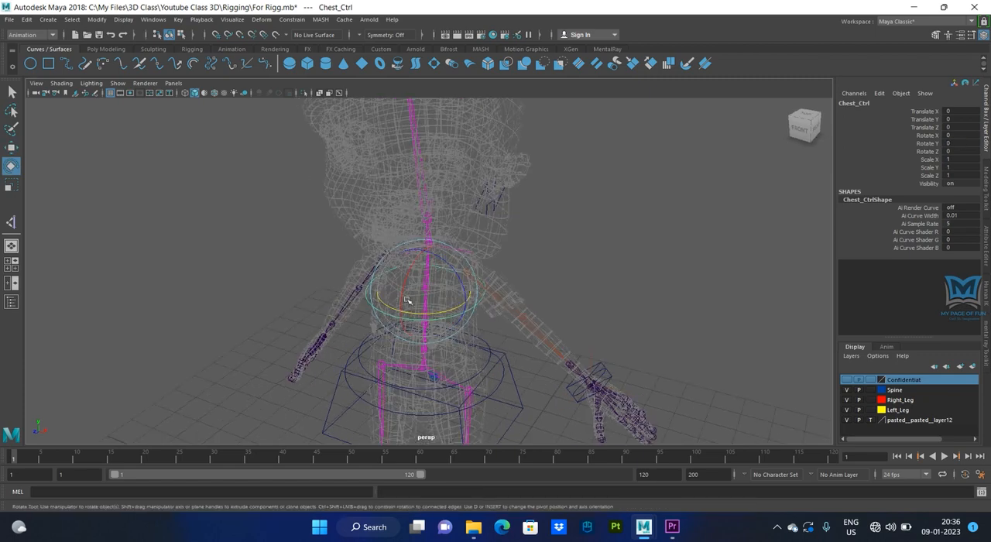
alt+drag(389, 313, 426, 327)
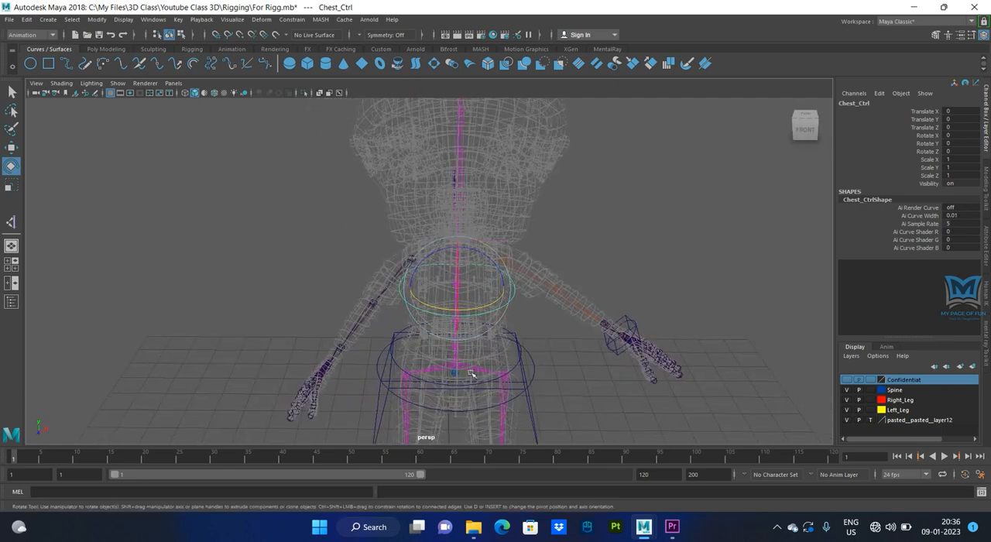
alt+drag(552, 350, 593, 288)
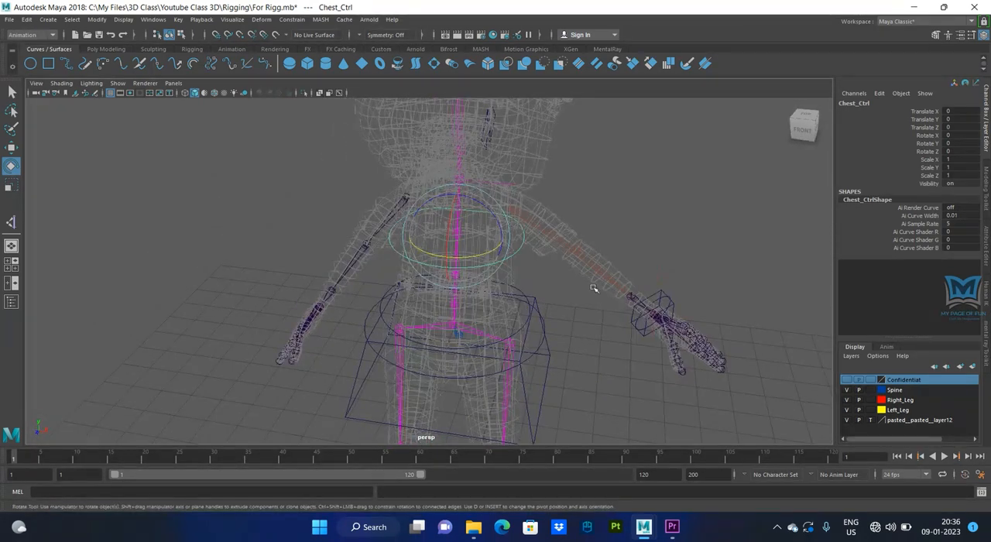
alt+drag(527, 379, 525, 331)
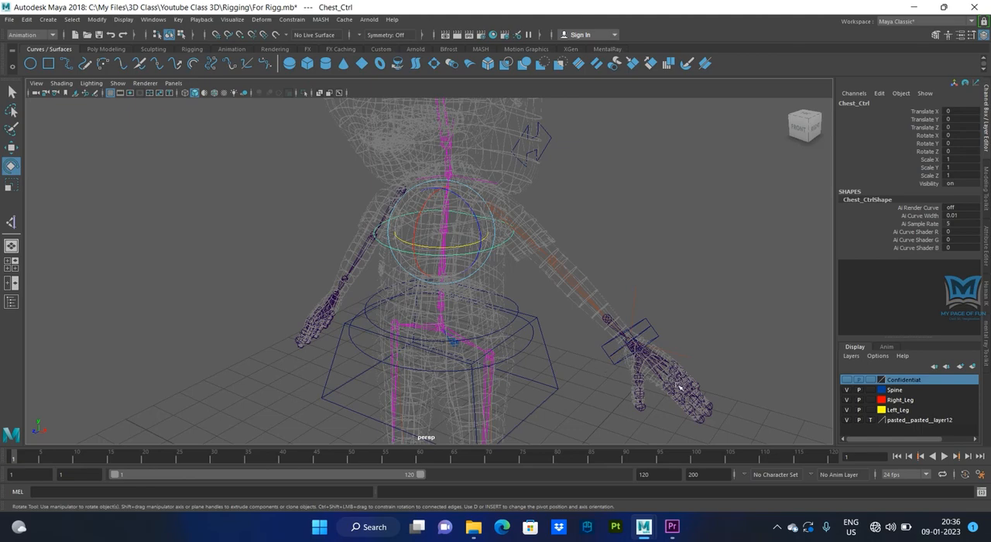
alt+drag(663, 396, 608, 387)
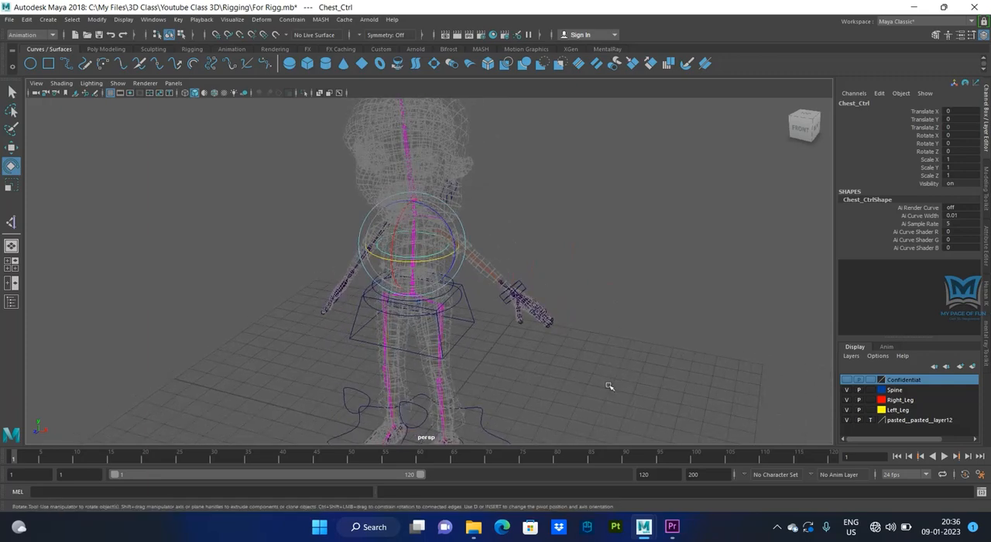